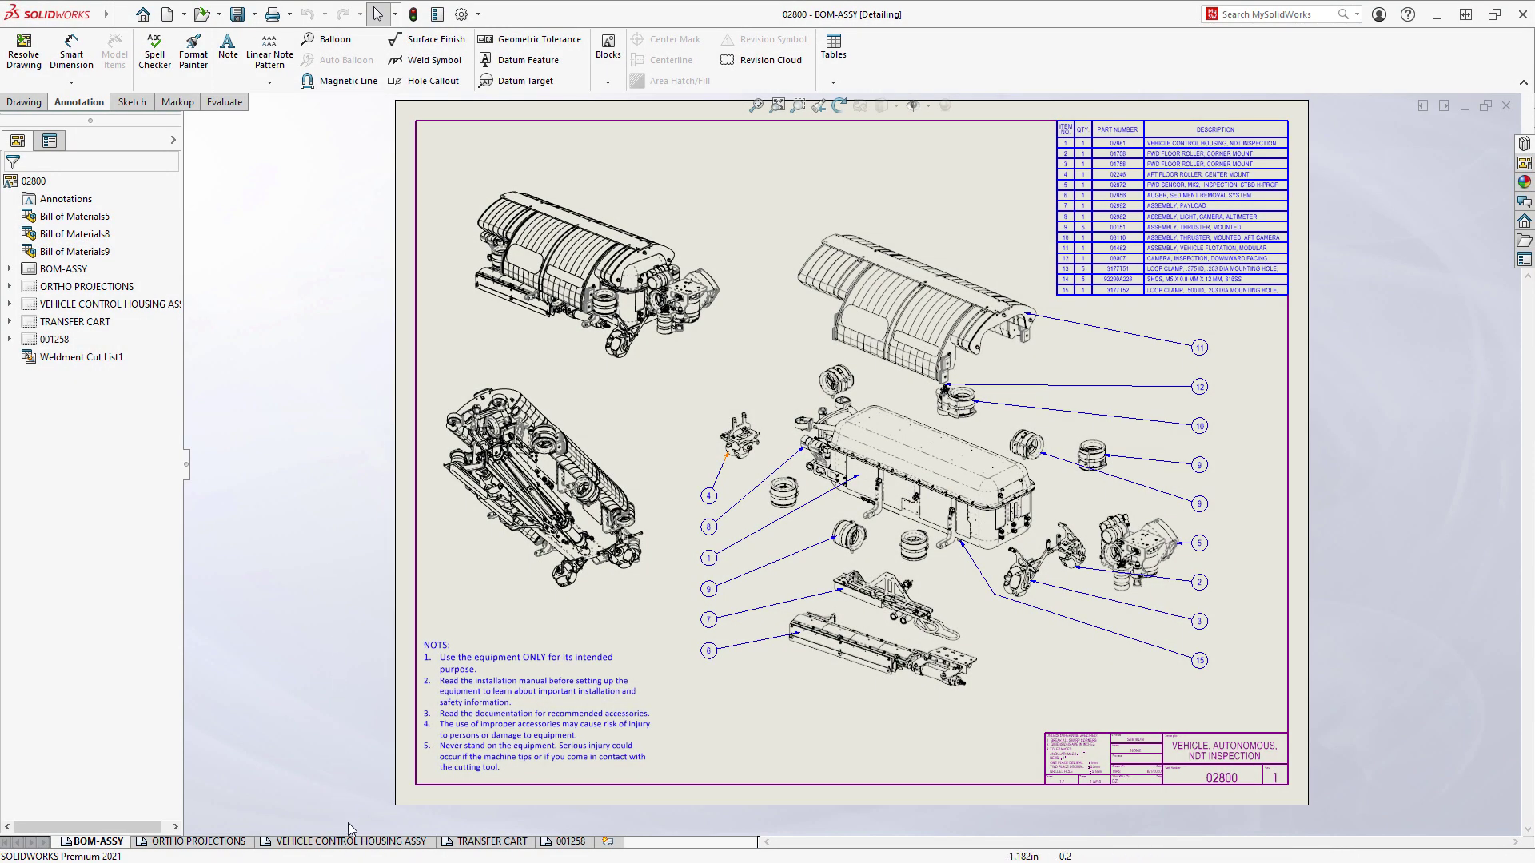
- Open the VEHICLE CONTROL HOUSING ASSY sheet and pan the close-up onto its circuit boards
left_click(354, 841)
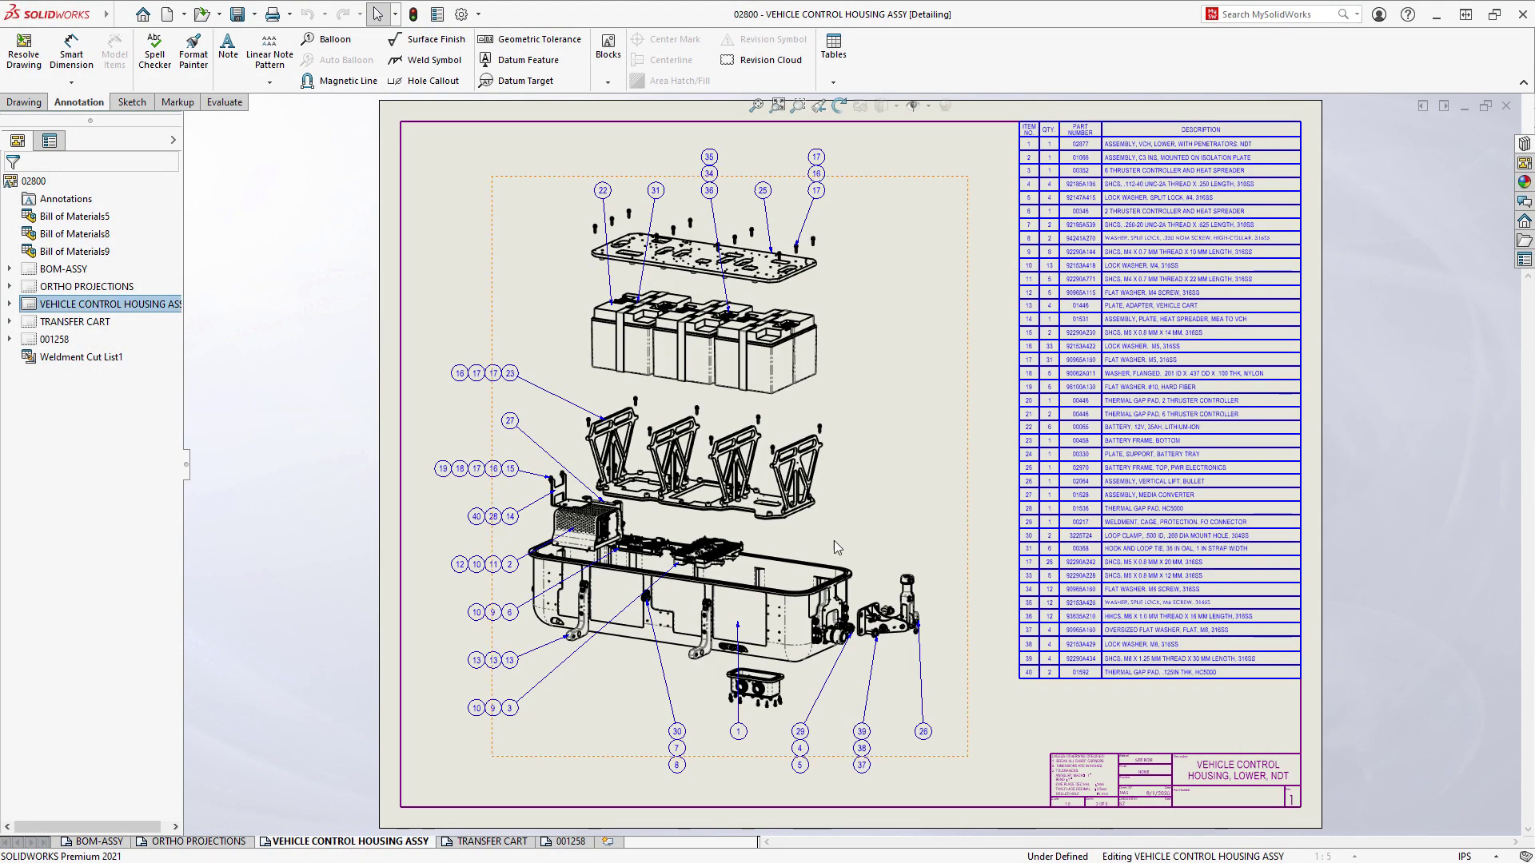
scroll(833, 541, "down", 5)
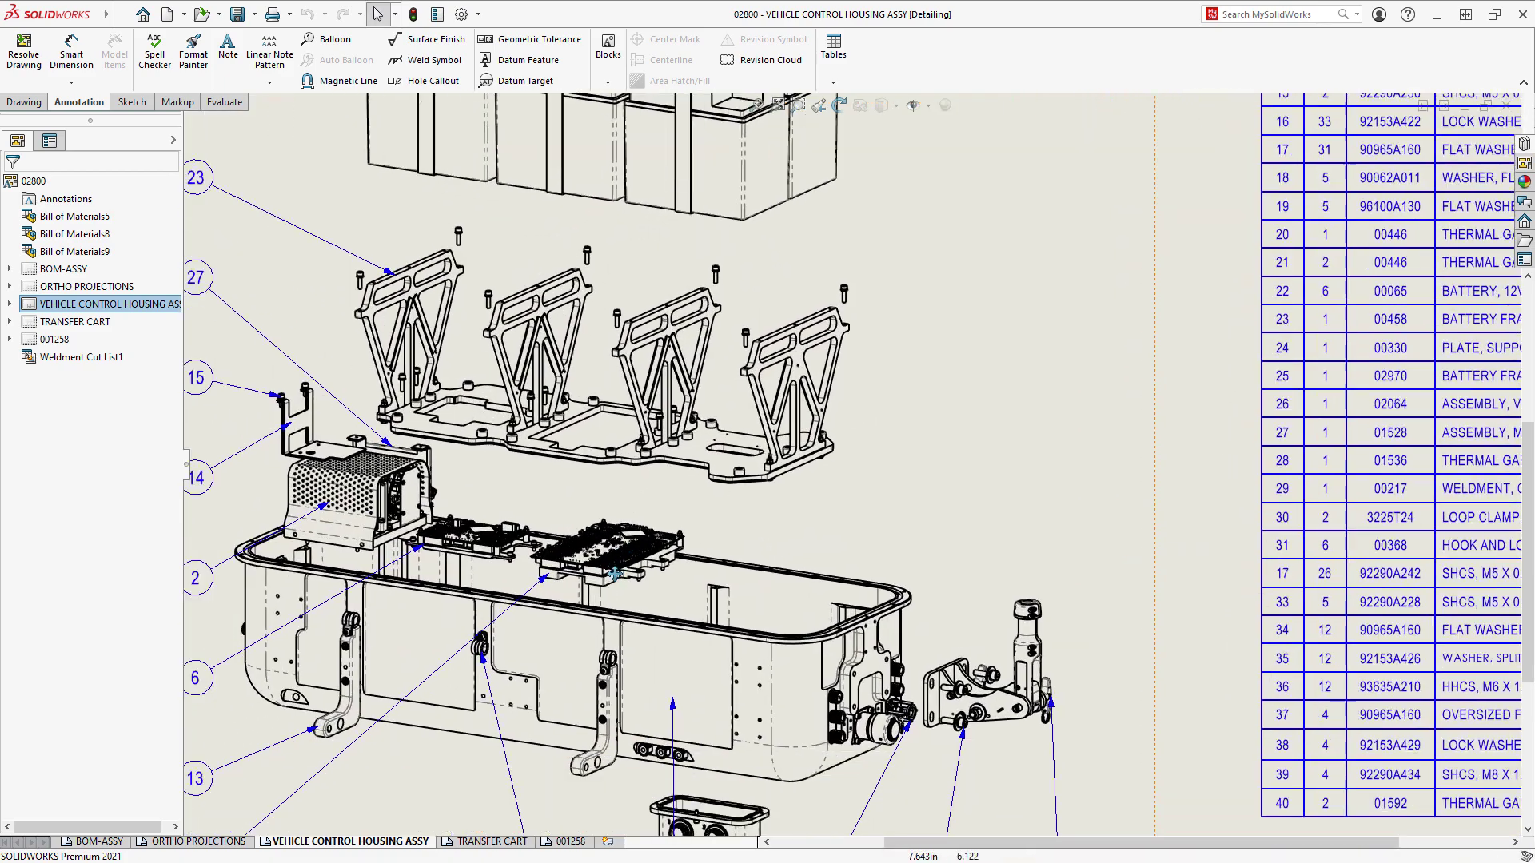
scroll(528, 519, "down", 2)
scroll(533, 520, "down", 2)
scroll(541, 521, "down", 2)
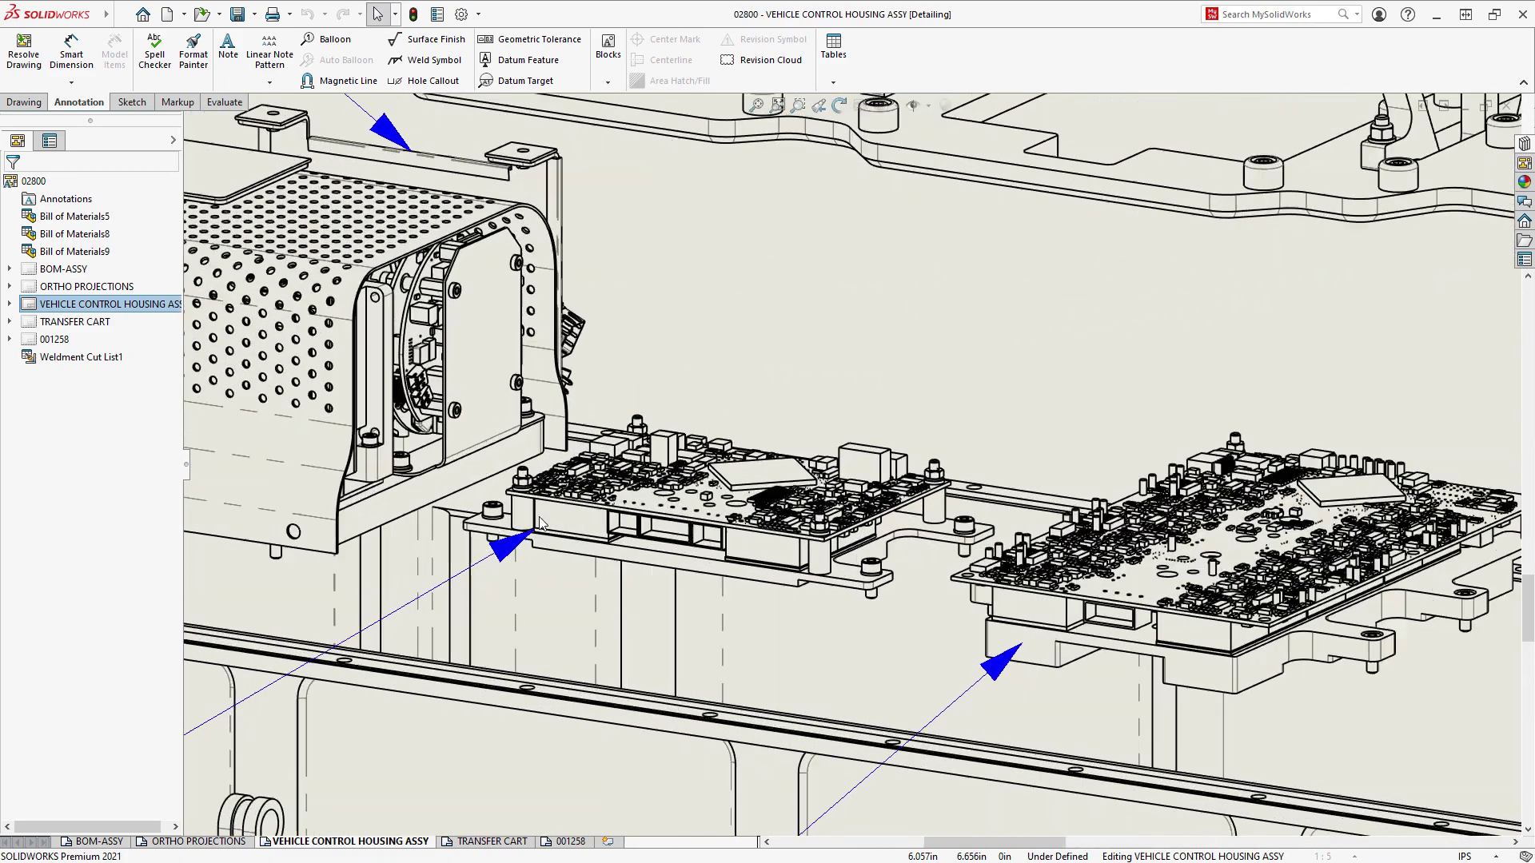
mouse_move(540, 524)
middle_mouse_down()
mouse_move(642, 582)
mouse_move(796, 461)
mouse_move(543, 485)
middle_mouse_up()
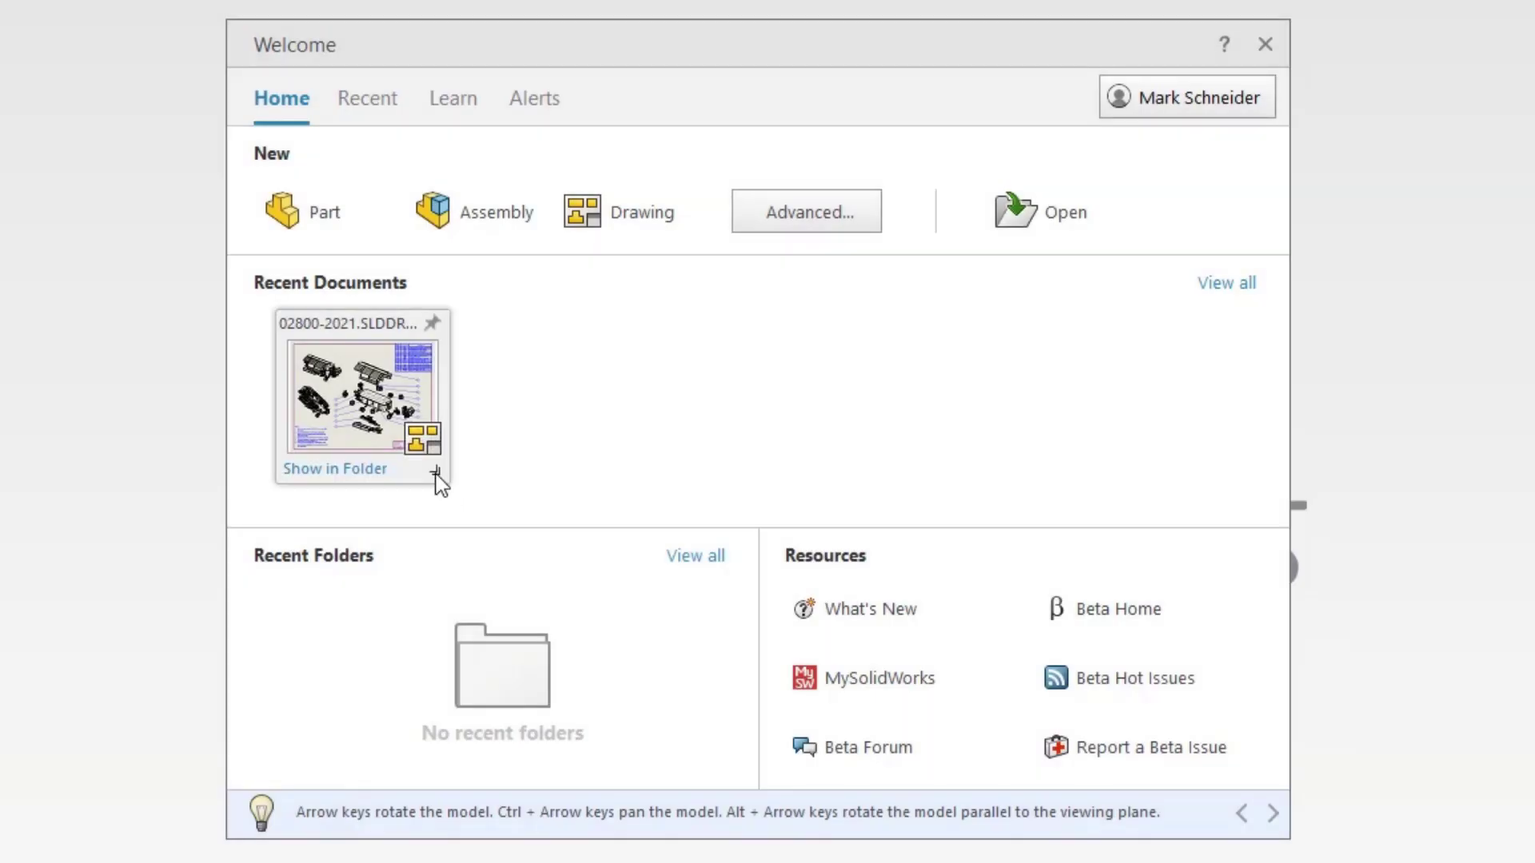
- Open the recent 02800-2021 drawing with the open mode set to Detailing
left_click(437, 480)
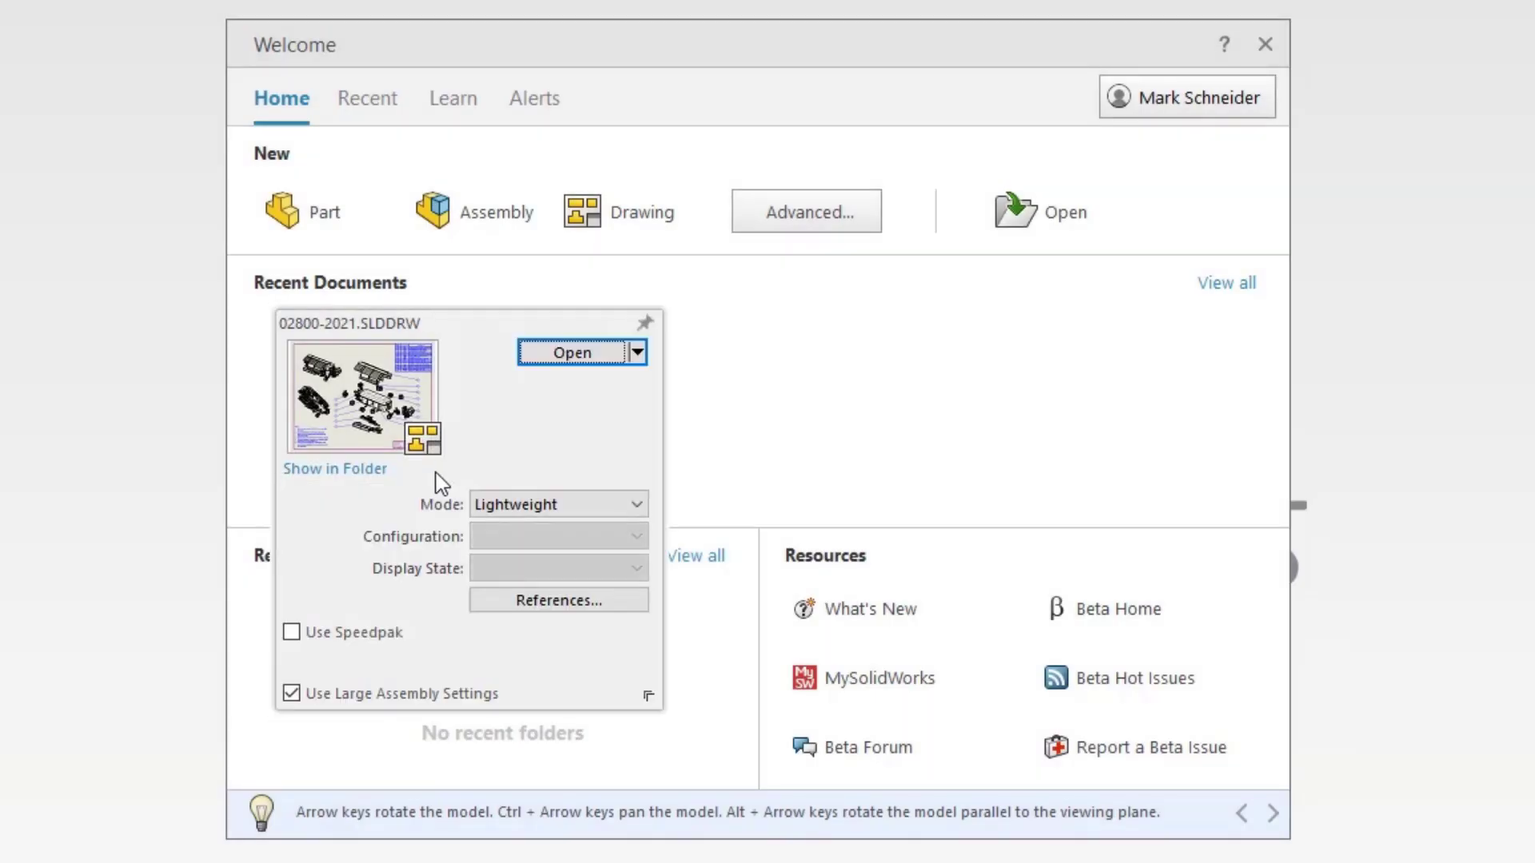
left_click(542, 506)
left_click(566, 547)
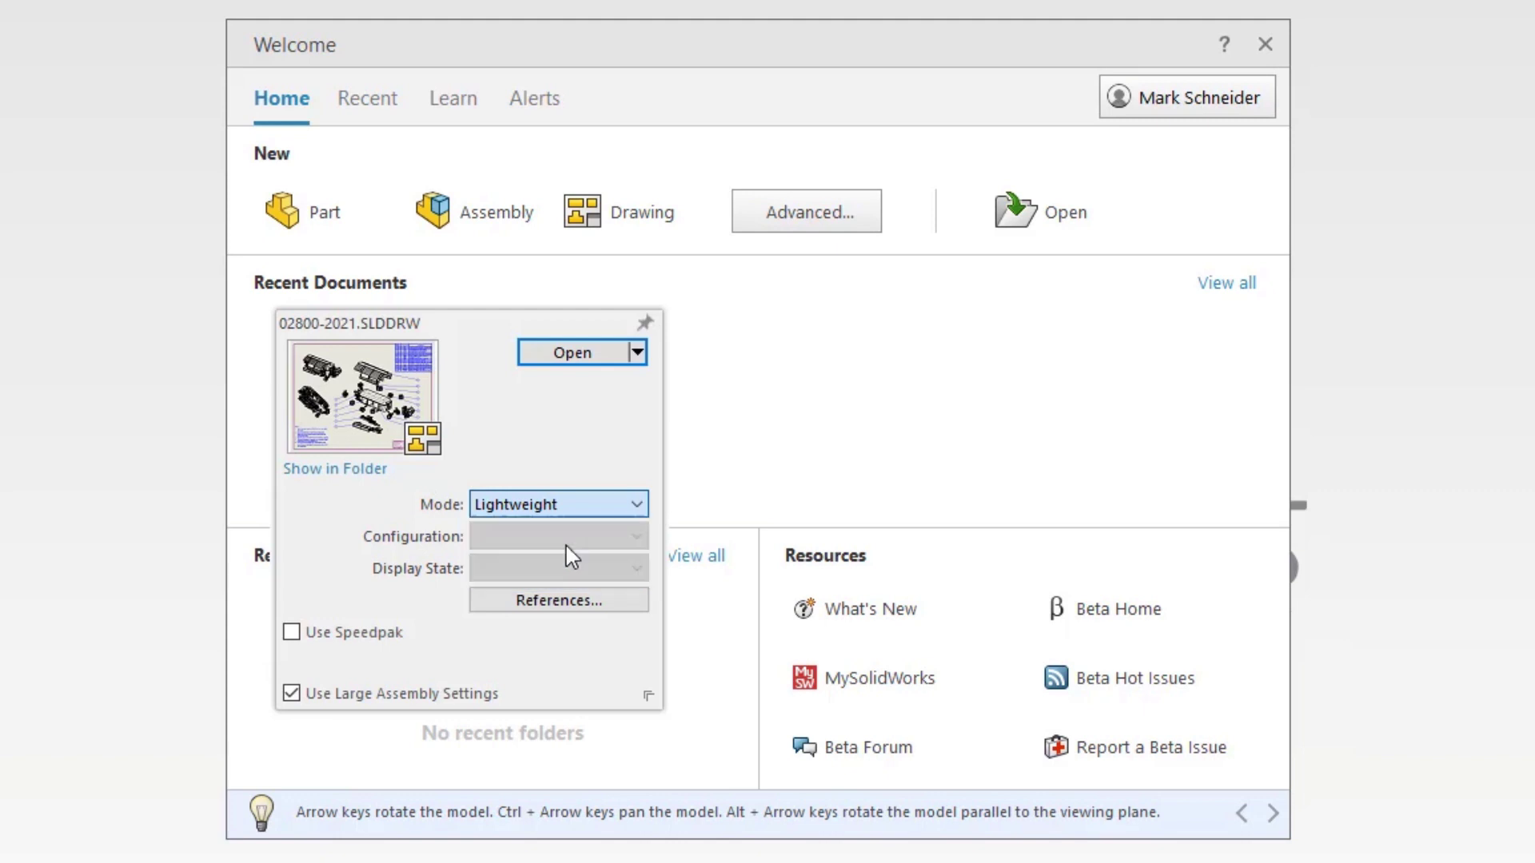
left_click(573, 353)
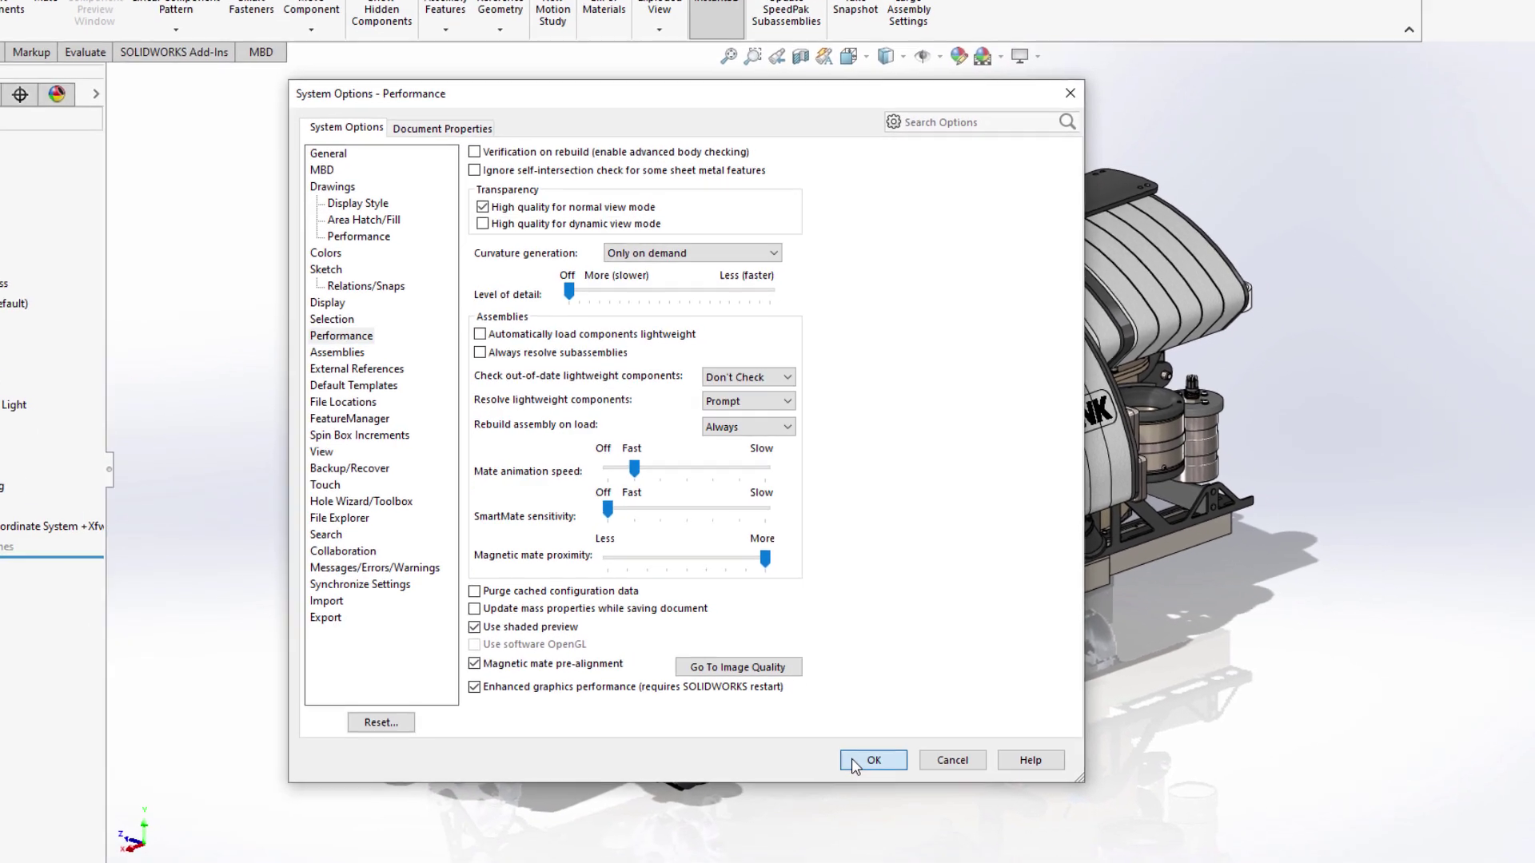
- Accept the Performance system options and orbit the assembly to view its underside
left_click(905, 823)
mouse_move(840, 732)
middle_mouse_down()
mouse_move(476, 554)
mouse_move(830, 696)
middle_mouse_up()
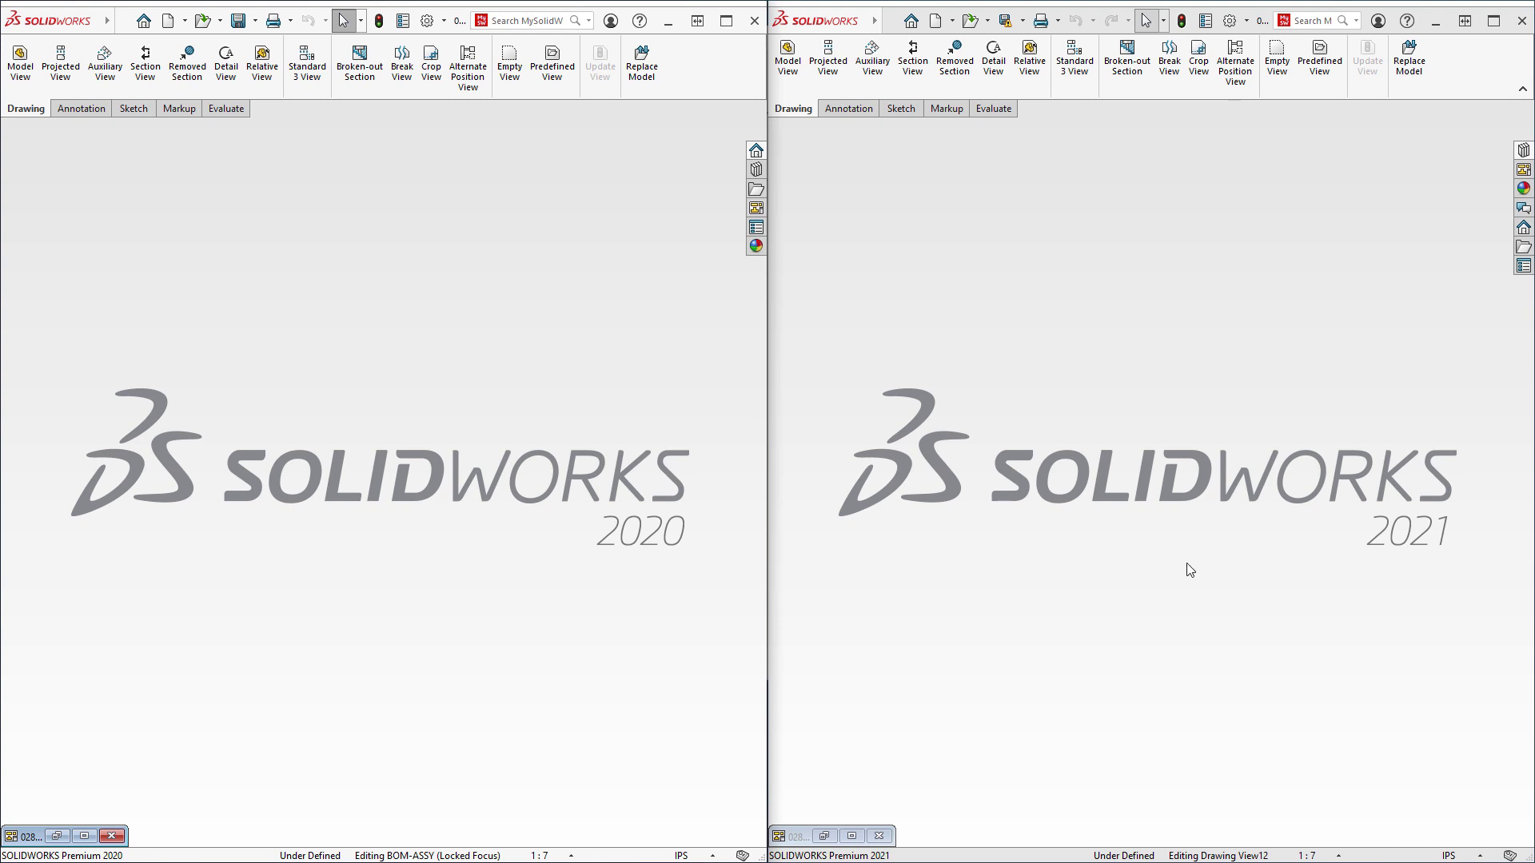
- Restore the minimized drawings in both windows and pan the 2020 and 2021 sheets into matching positions
left_click(865, 831)
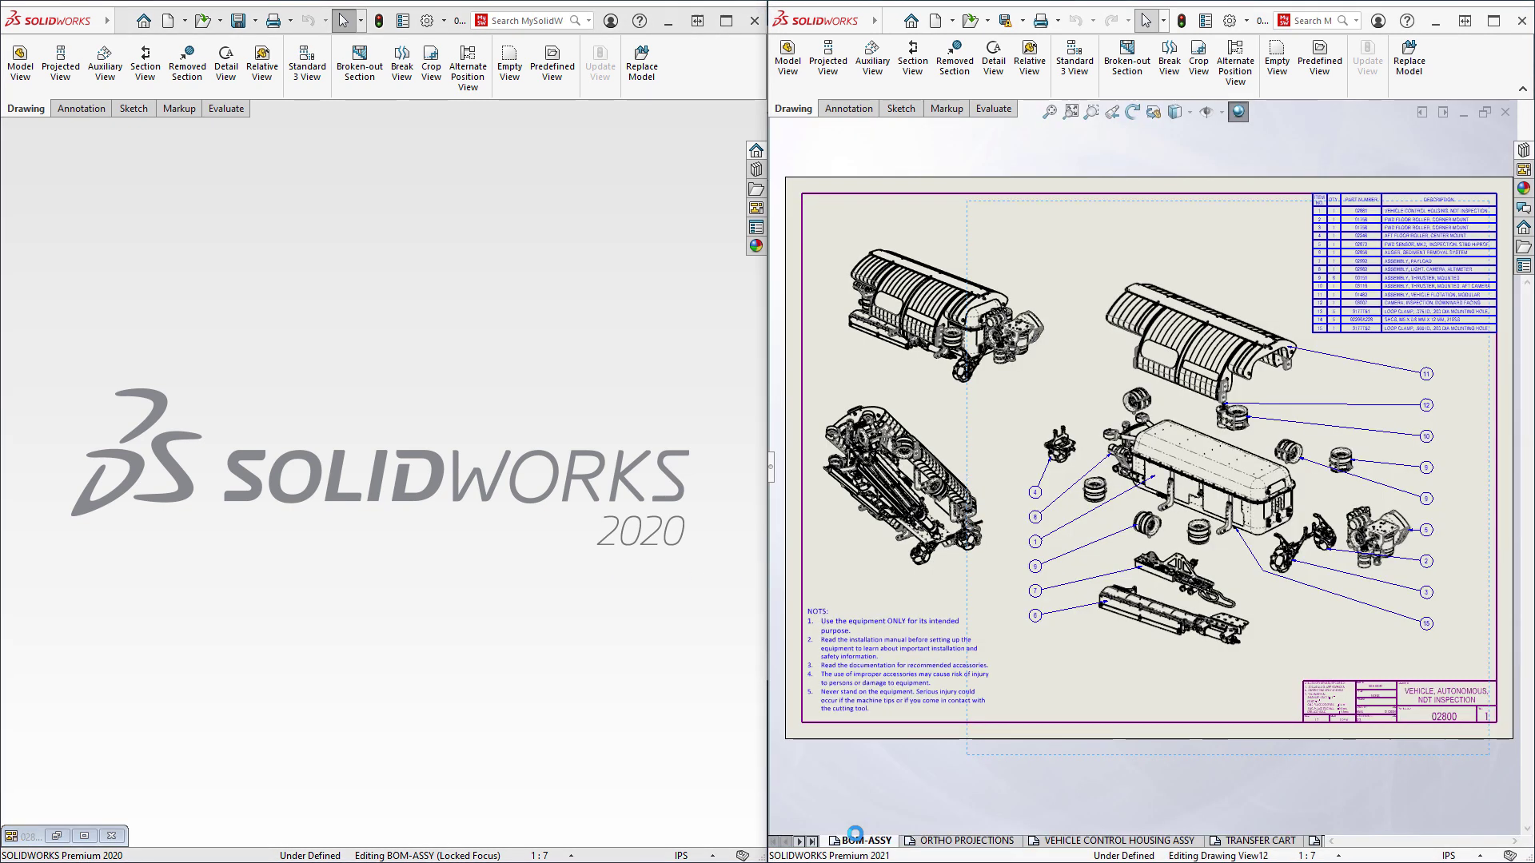
left_click(85, 837)
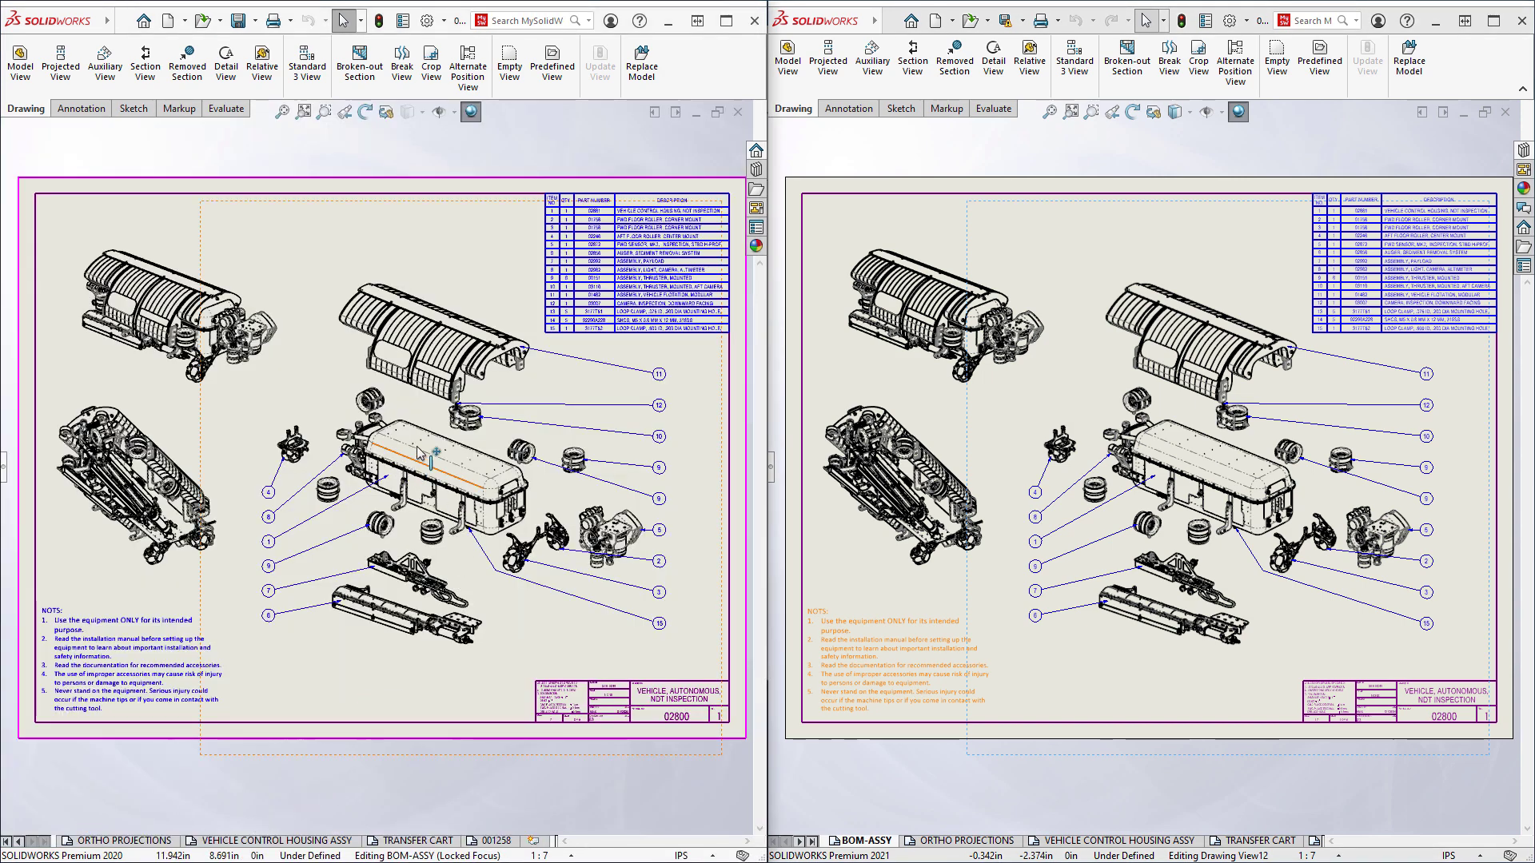
mouse_move(419, 453)
middle_mouse_down()
mouse_move(373, 513)
mouse_move(351, 608)
mouse_move(373, 445)
mouse_move(393, 550)
middle_mouse_up()
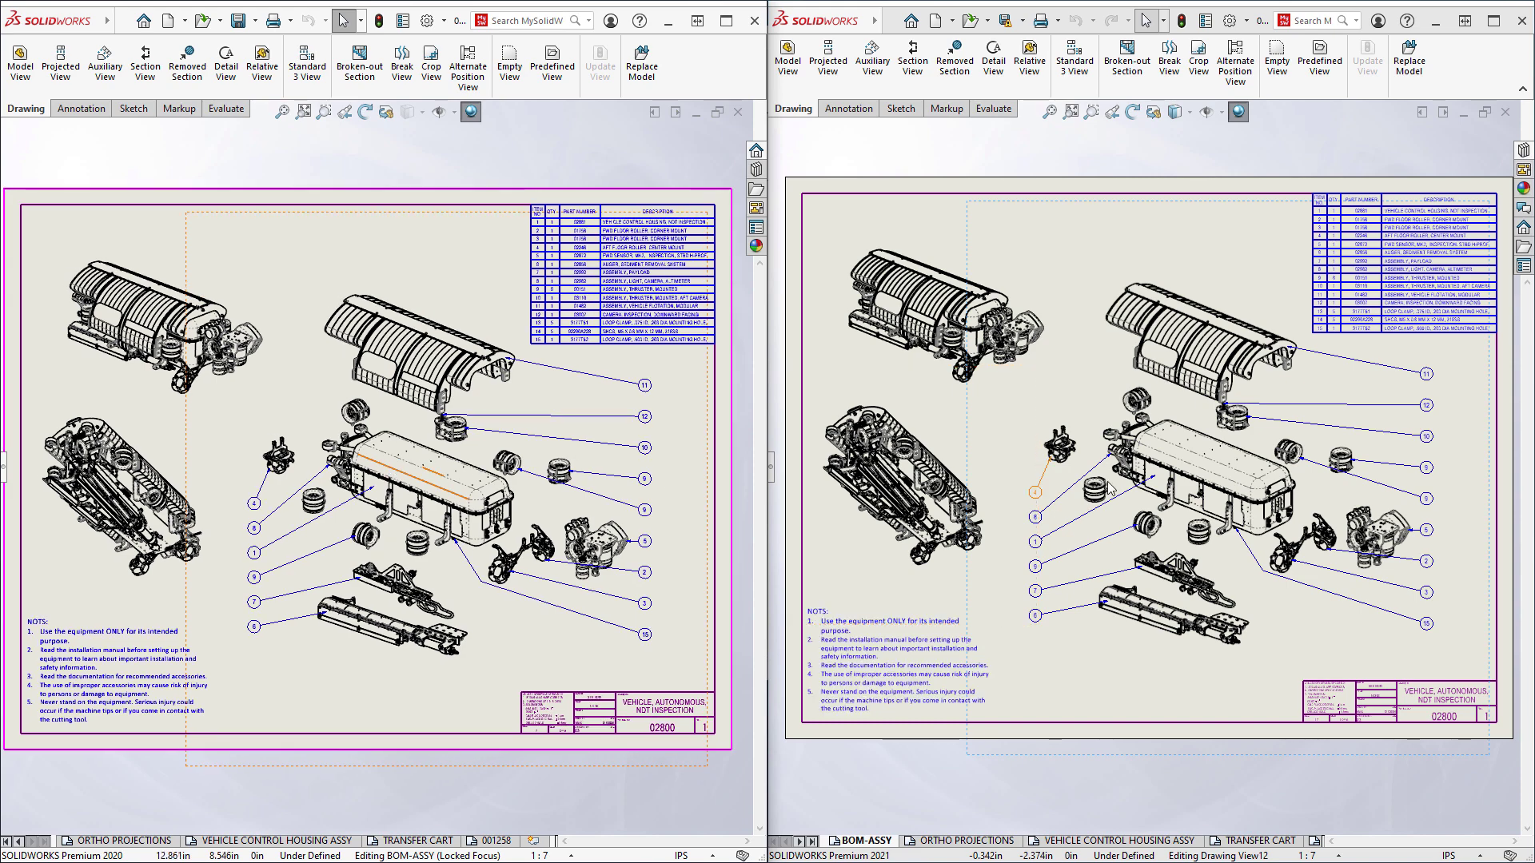
mouse_move(1209, 490)
middle_mouse_down()
mouse_move(1206, 266)
mouse_move(1184, 529)
middle_mouse_up()
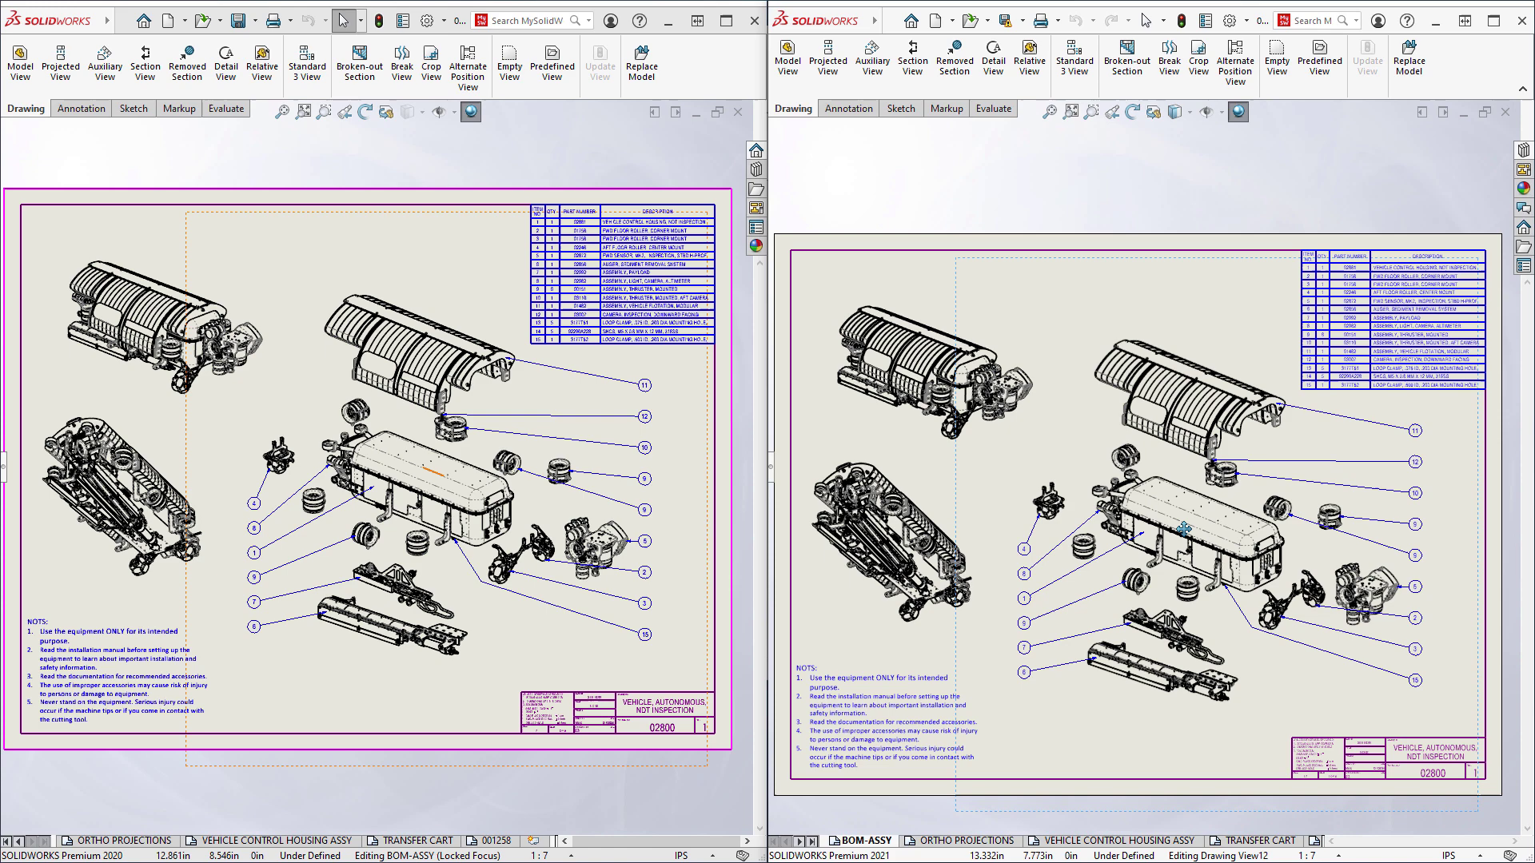
mouse_move(1183, 528)
middle_mouse_down()
mouse_move(1227, 399)
mouse_move(1188, 509)
middle_mouse_up()
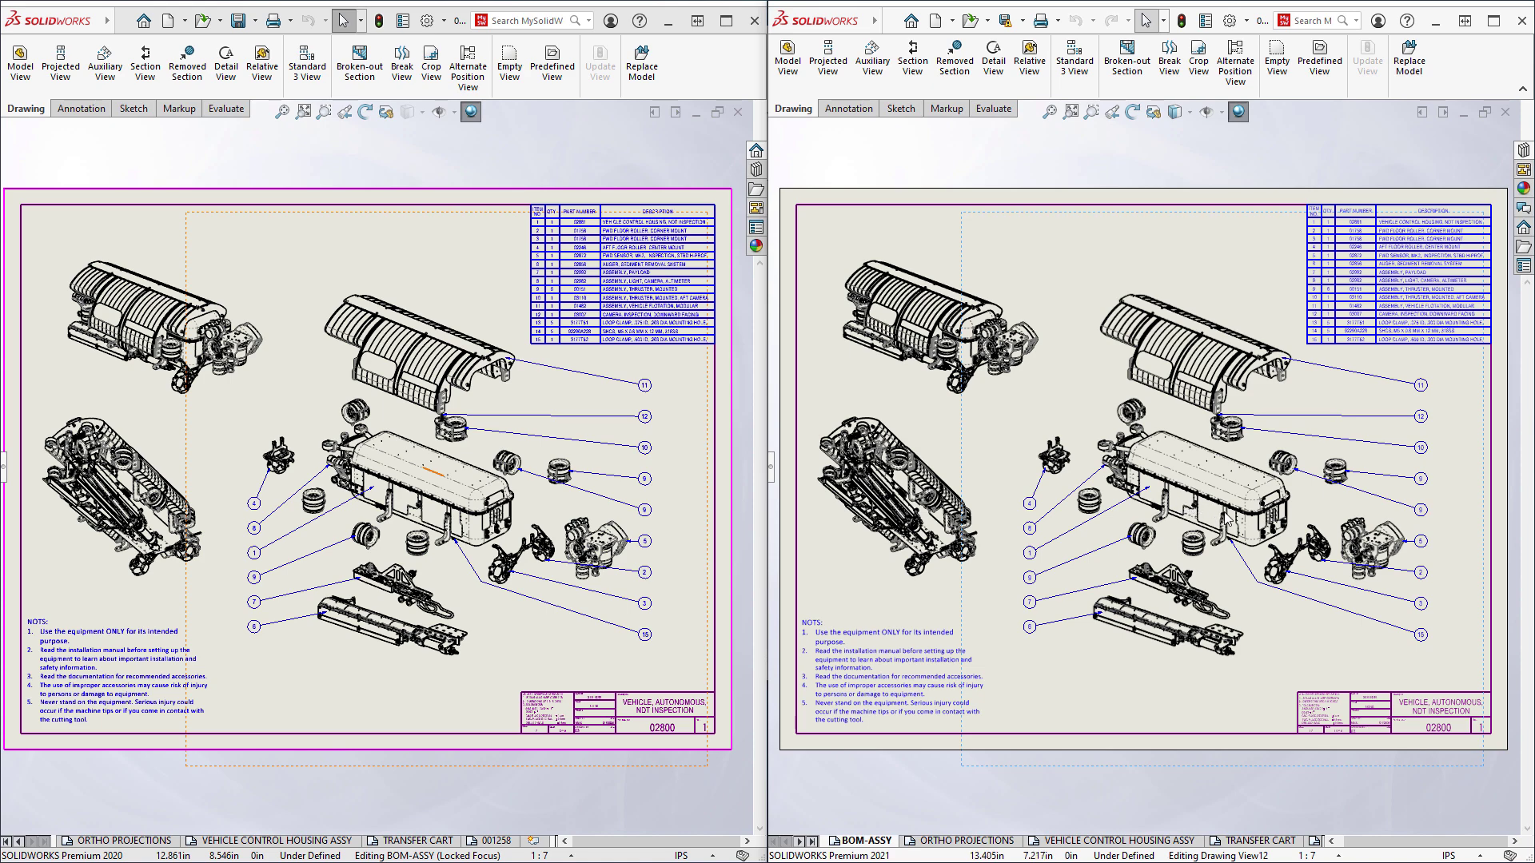
scroll(1064, 472, "down", 3)
scroll(1064, 472, "down", 3)
scroll(1064, 471, "down", 3)
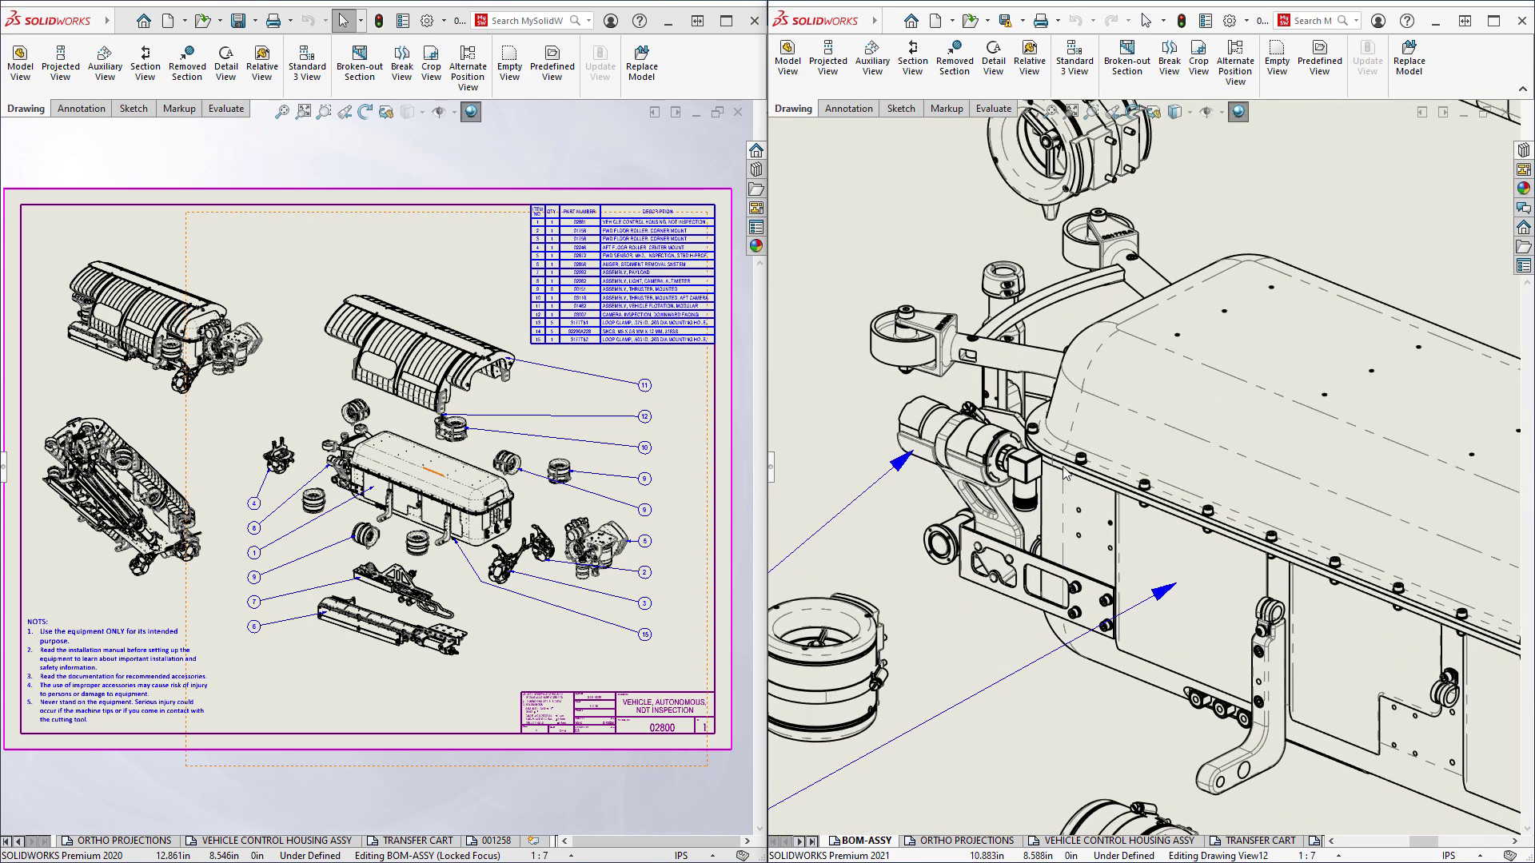
- Pan the 2021 close-up across different regions of the vehicle chassis
mouse_move(1129, 639)
middle_mouse_down()
mouse_move(1046, 446)
mouse_move(1028, 445)
mouse_move(1095, 456)
middle_mouse_up()
middle_click_drag(1162, 502, 1166, 433)
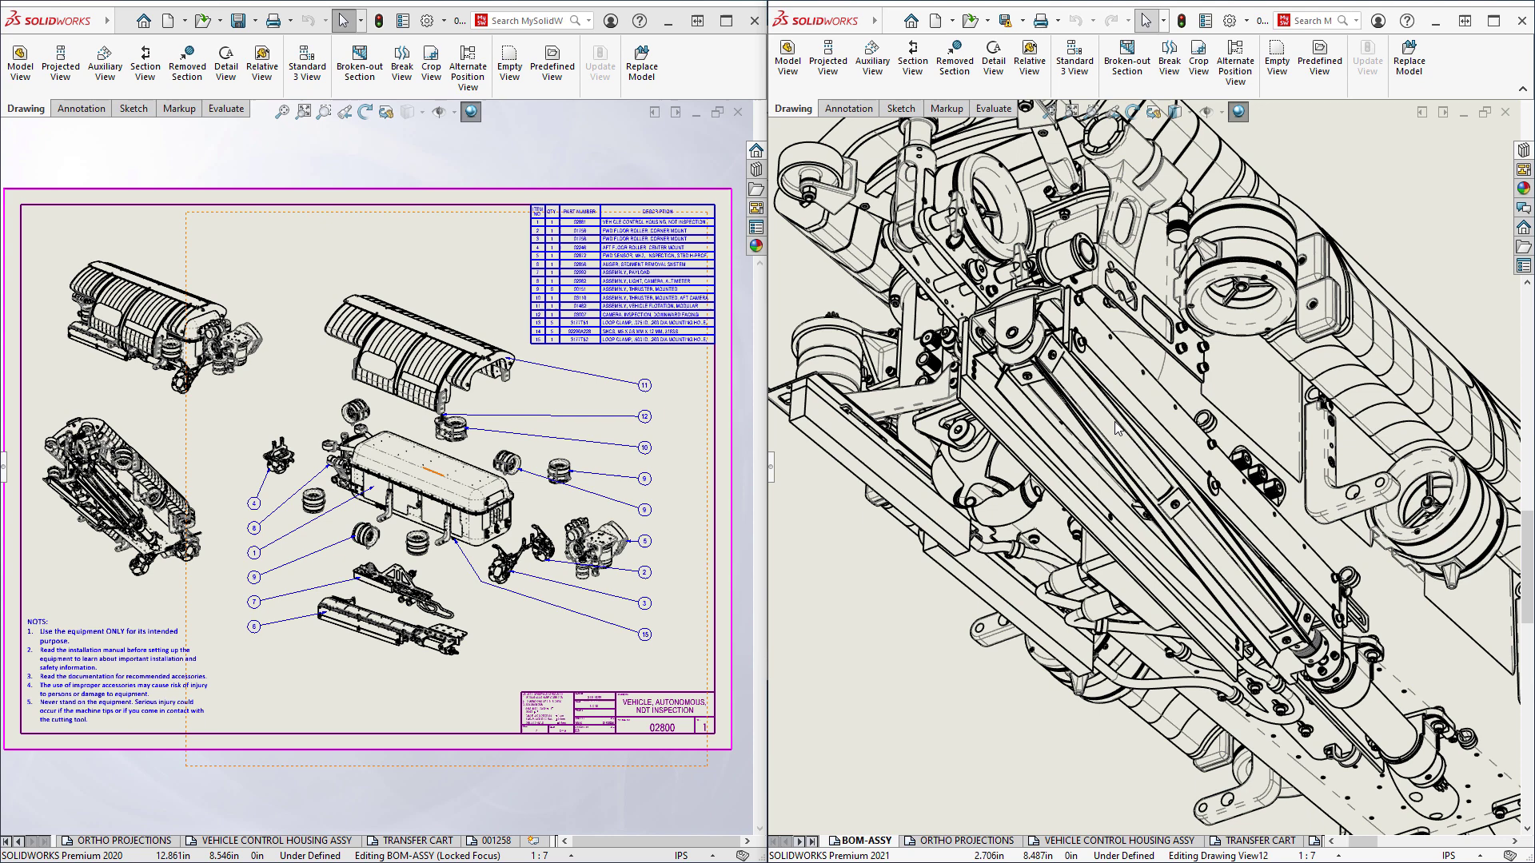
scroll(1116, 428, "down", 1)
scroll(1119, 431, "down", 1)
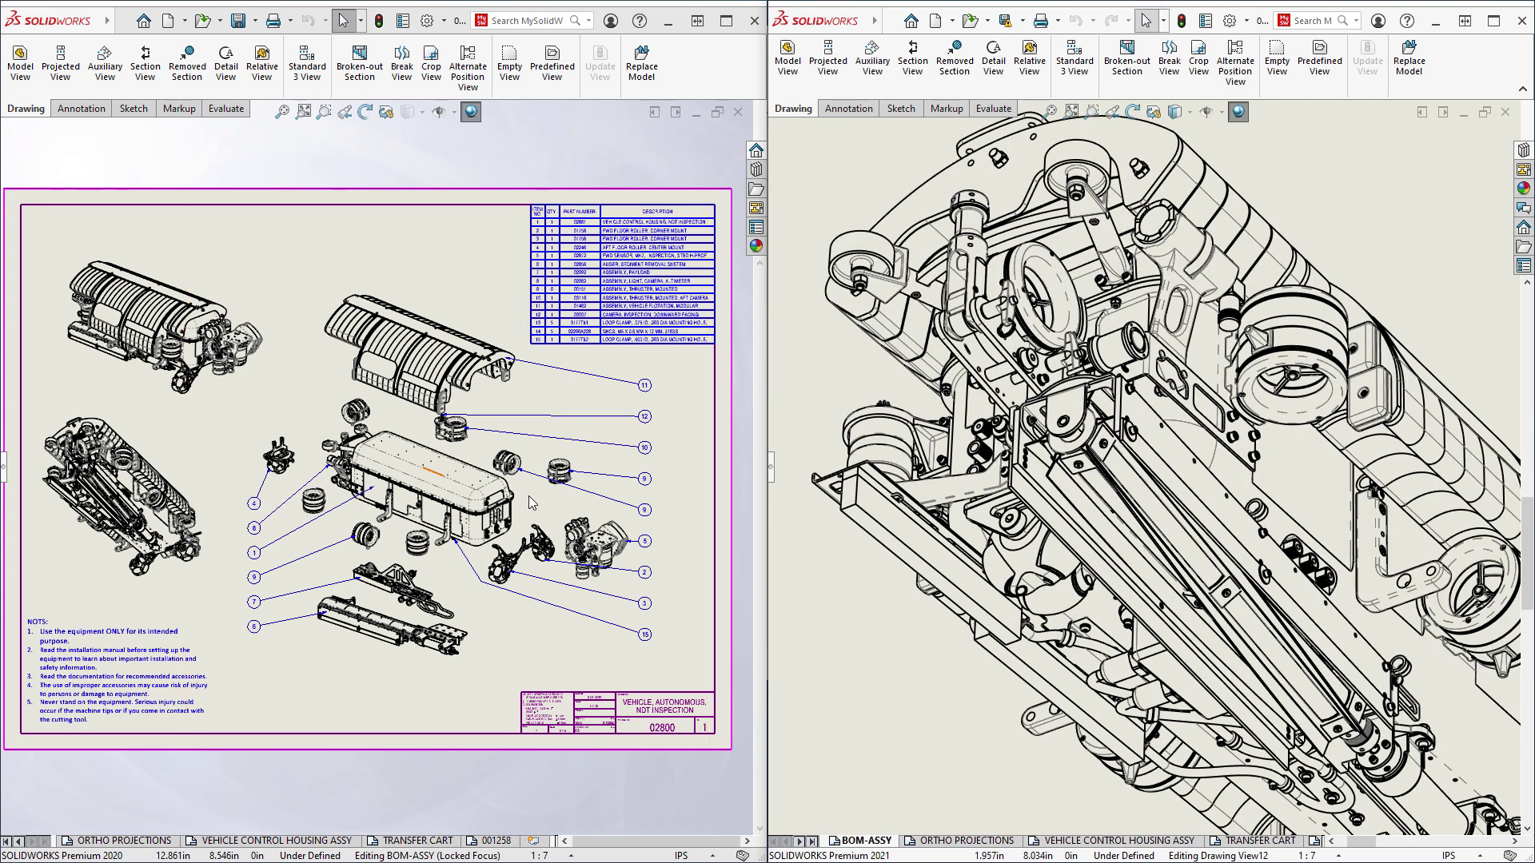
- In the 2020 window, pan past balloons 4, 8, 1 and 9 over to the vehicle frame
left_click(588, 471)
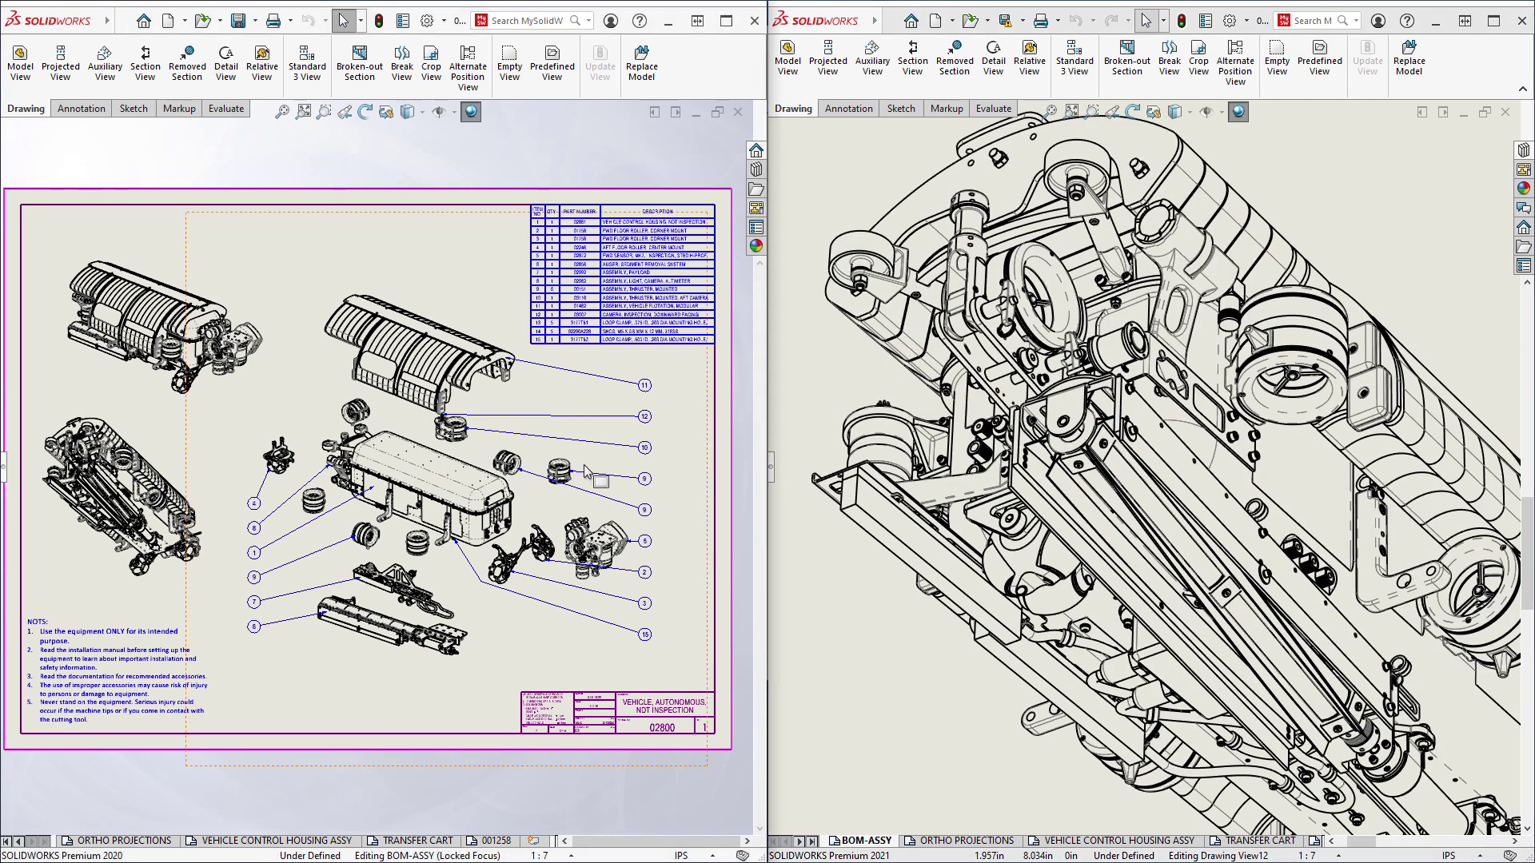
scroll(585, 456, "down", 1)
scroll(586, 432, "down", 1)
scroll(583, 360, "down", 1)
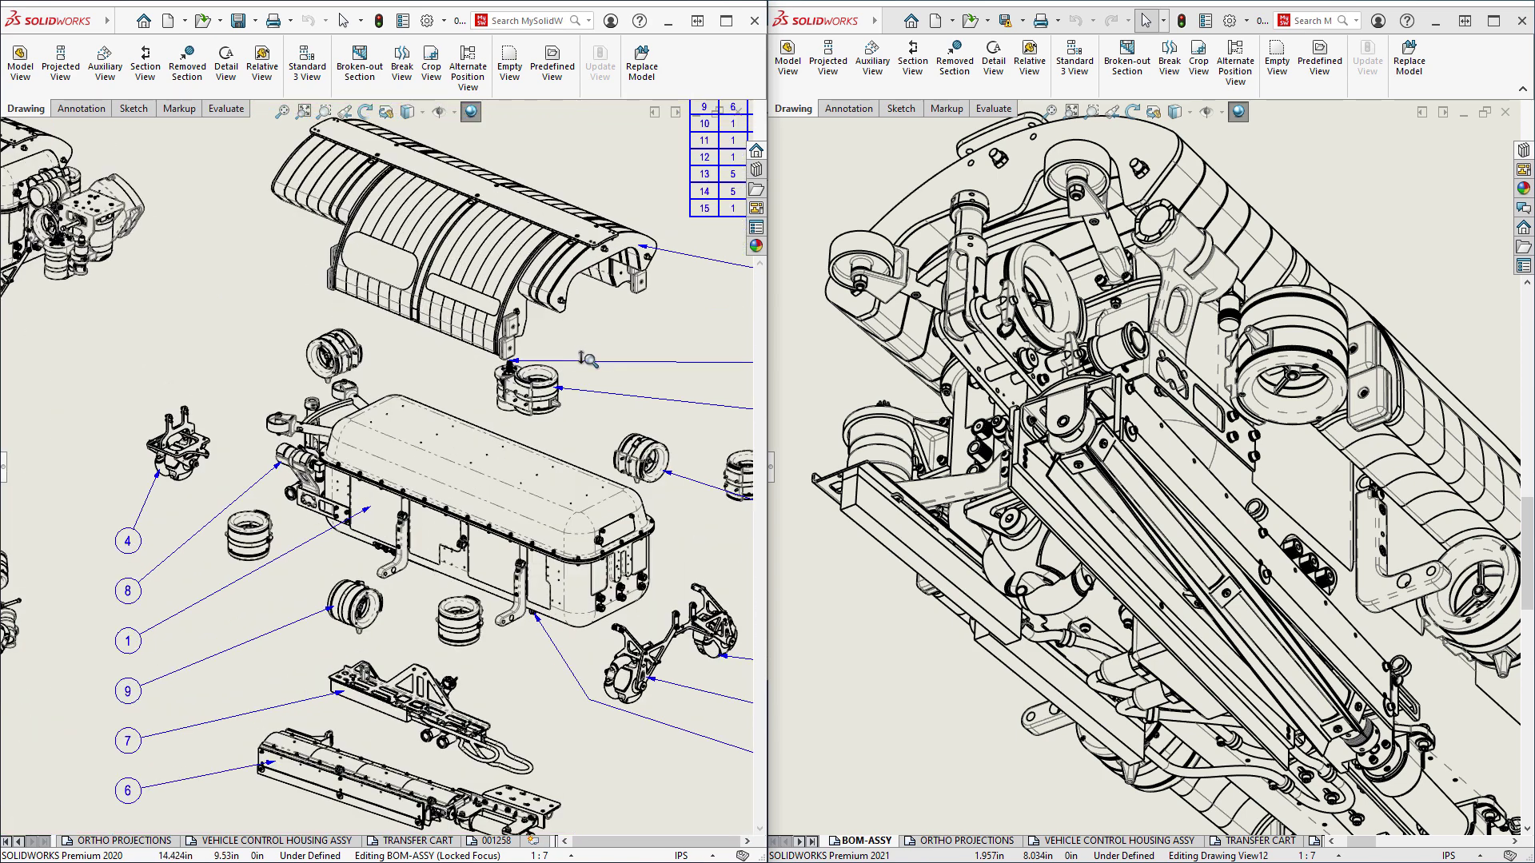
scroll(591, 316, "down", 1)
scroll(591, 329, "down", 1)
scroll(584, 347, "down", 1)
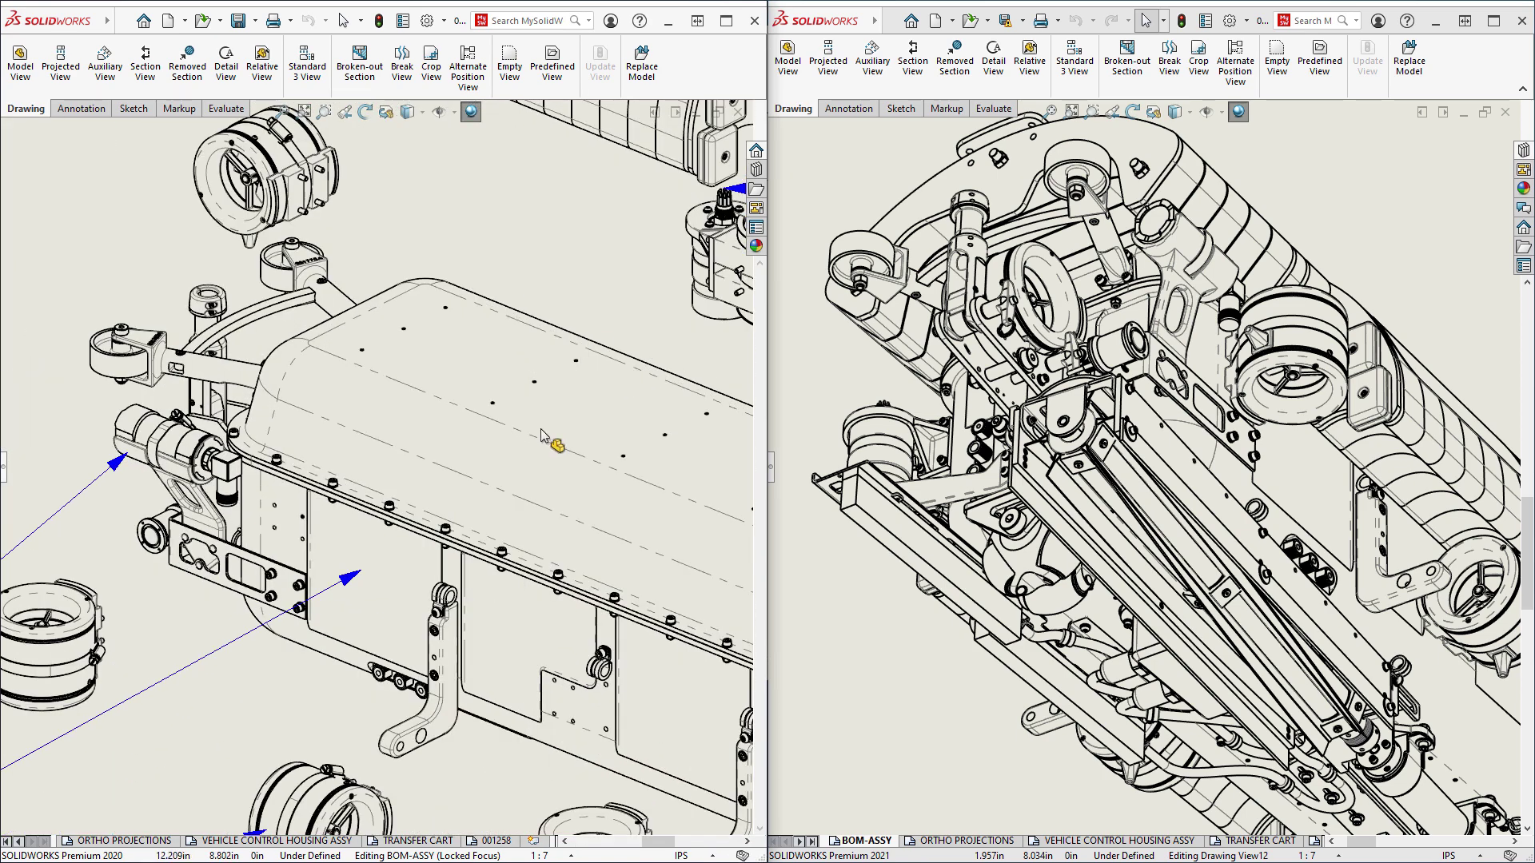
key("ctrl+Up")
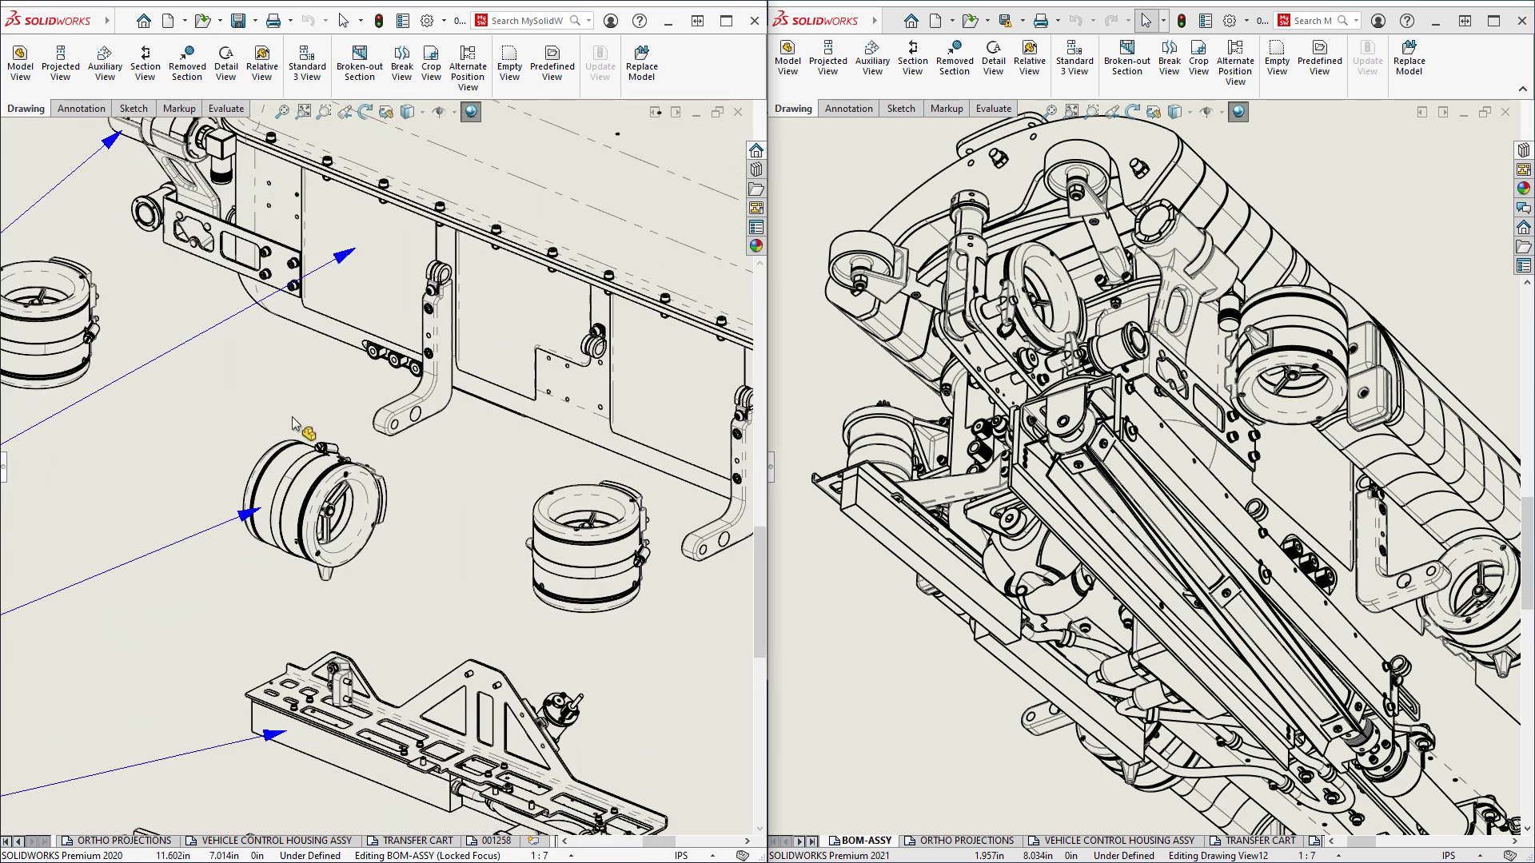
key("ctrl+Right")
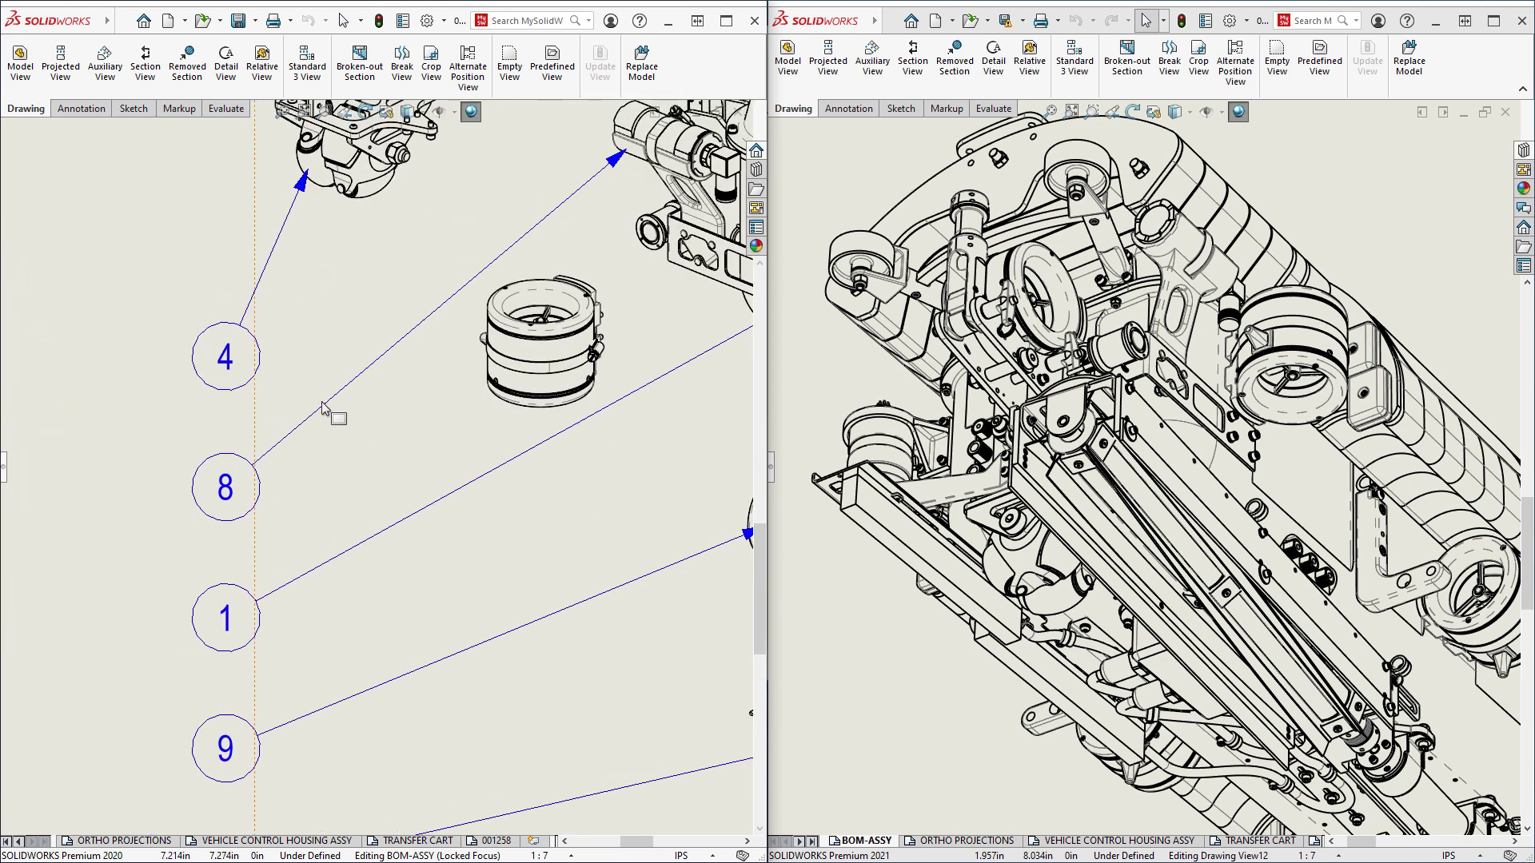
key("ctrl+Right")
middle_click_drag(331, 424, 454, 500)
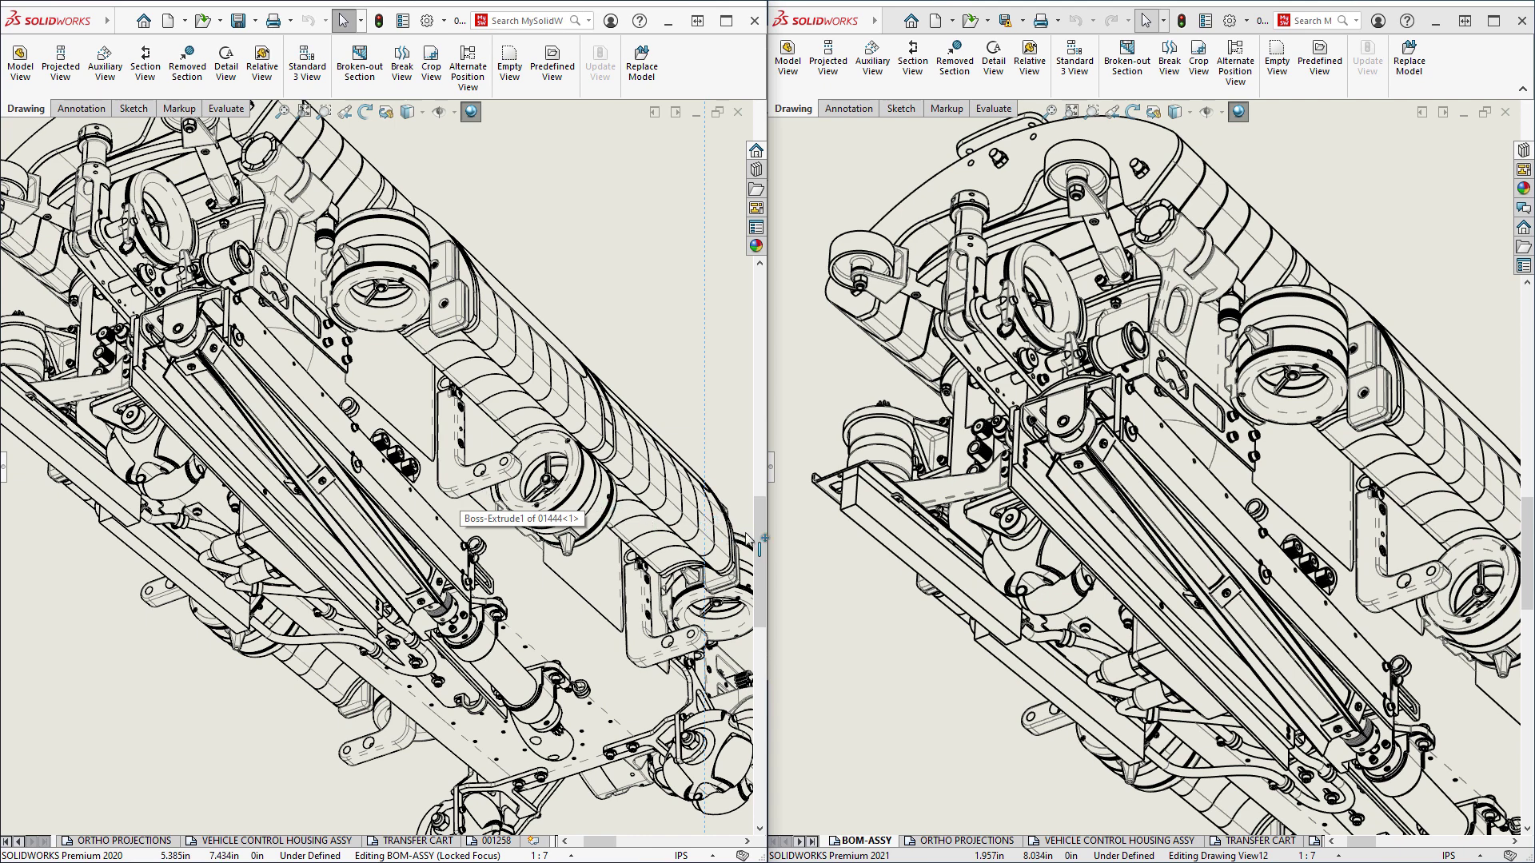
left_click_drag(757, 543, 760, 376)
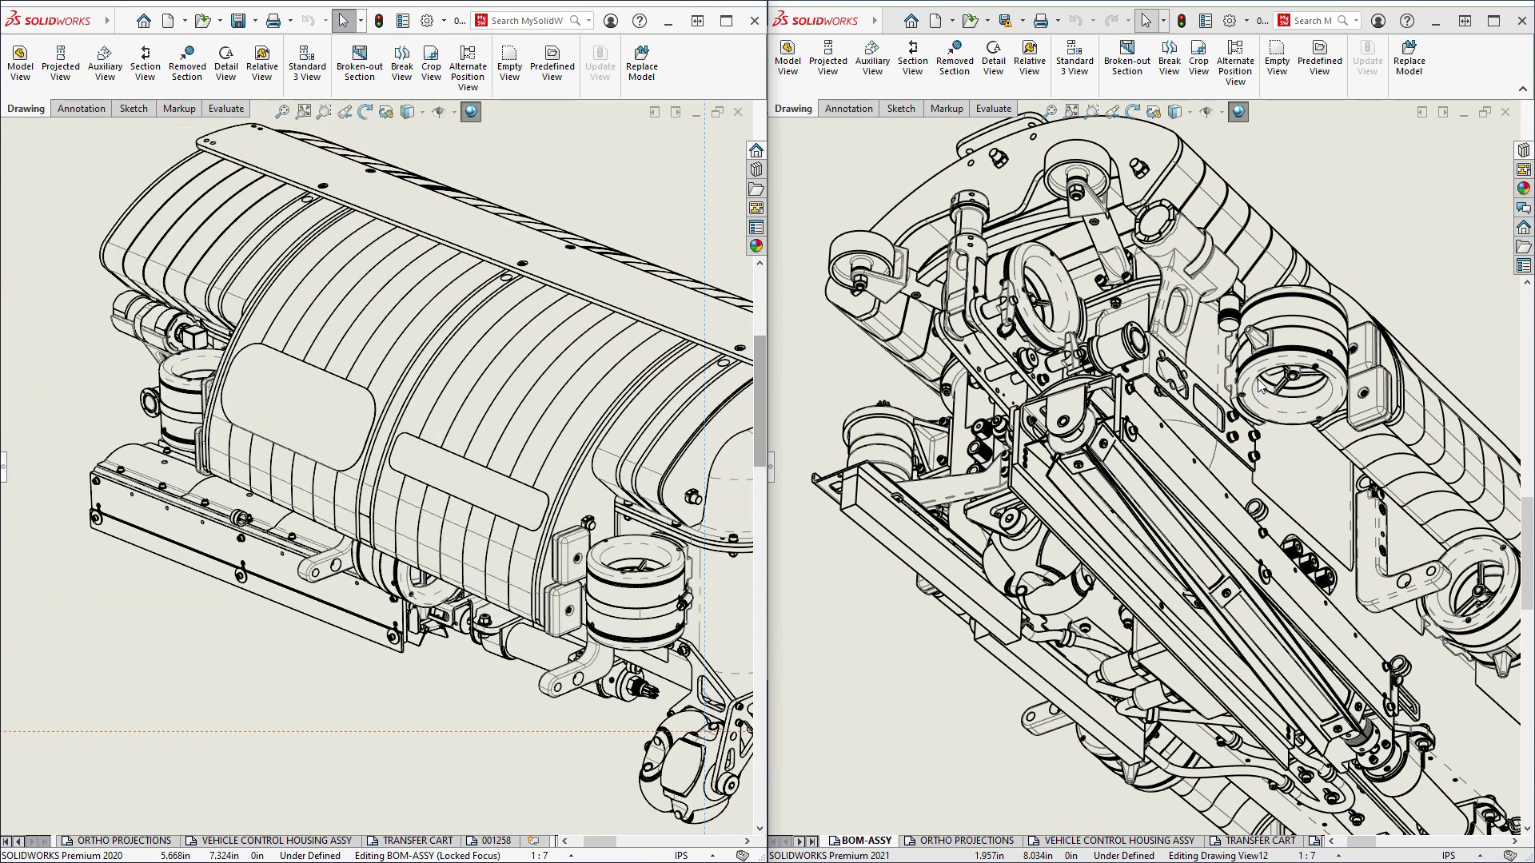
left_click_drag(1529, 510, 1517, 380)
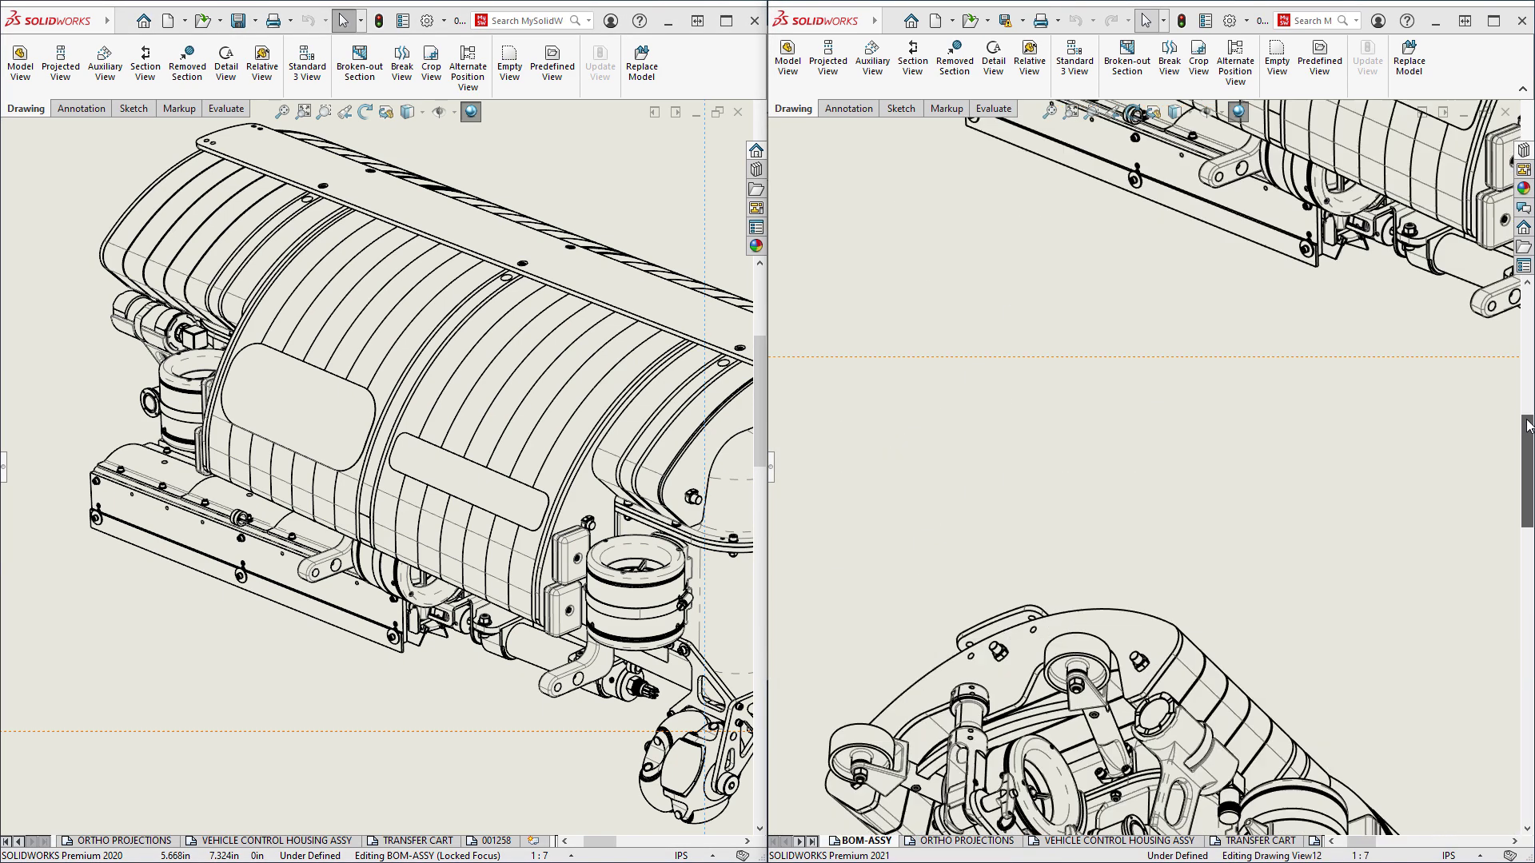
- Switch the 2021 and 2020 windows to ORTHO PROJECTIONS and shift the 2020 sheet up-left
left_click(975, 840)
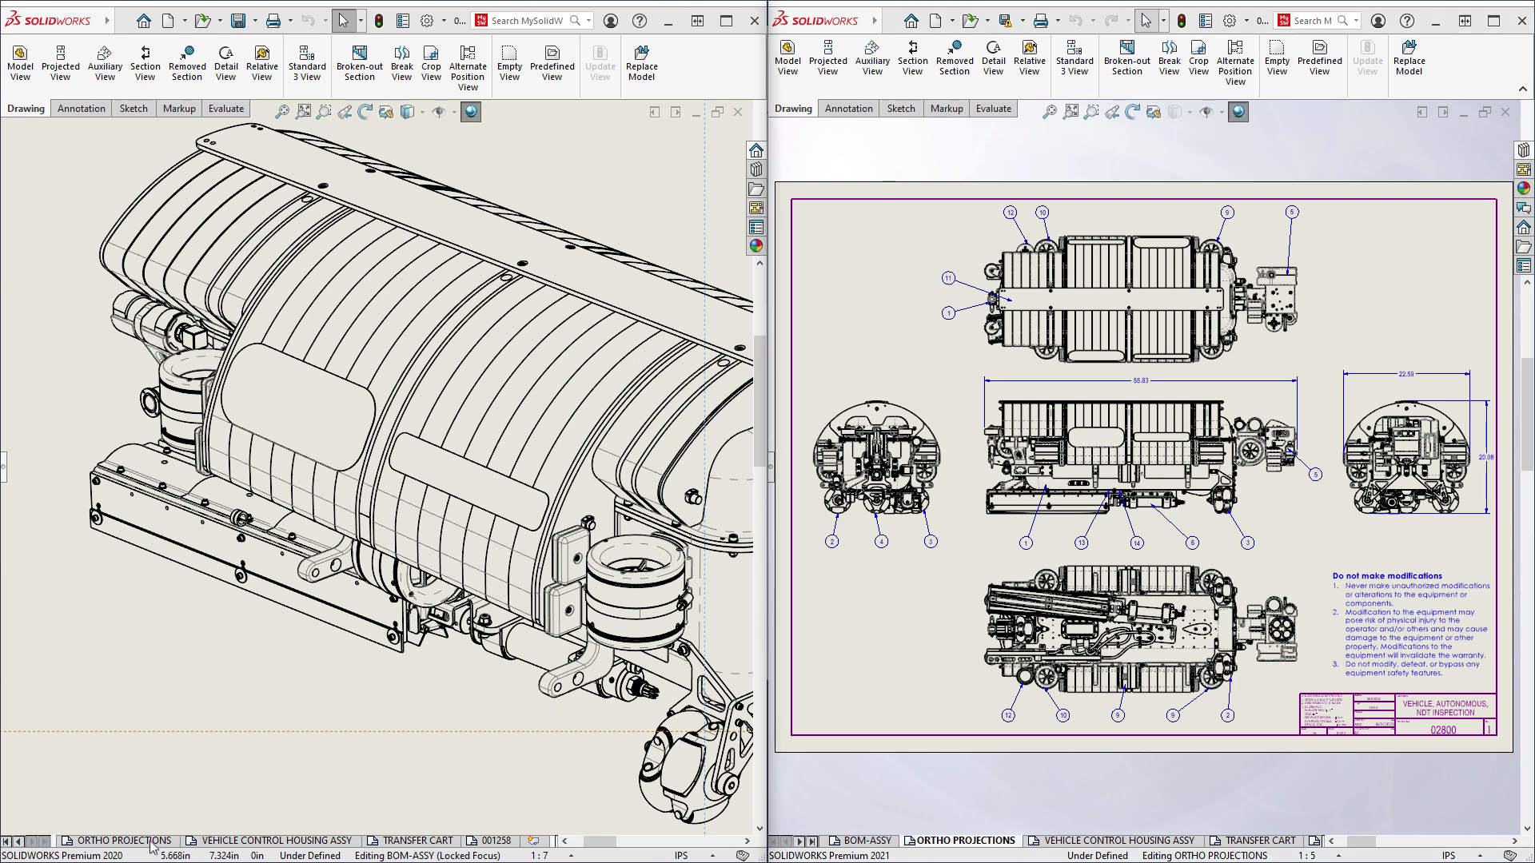
left_click(132, 840)
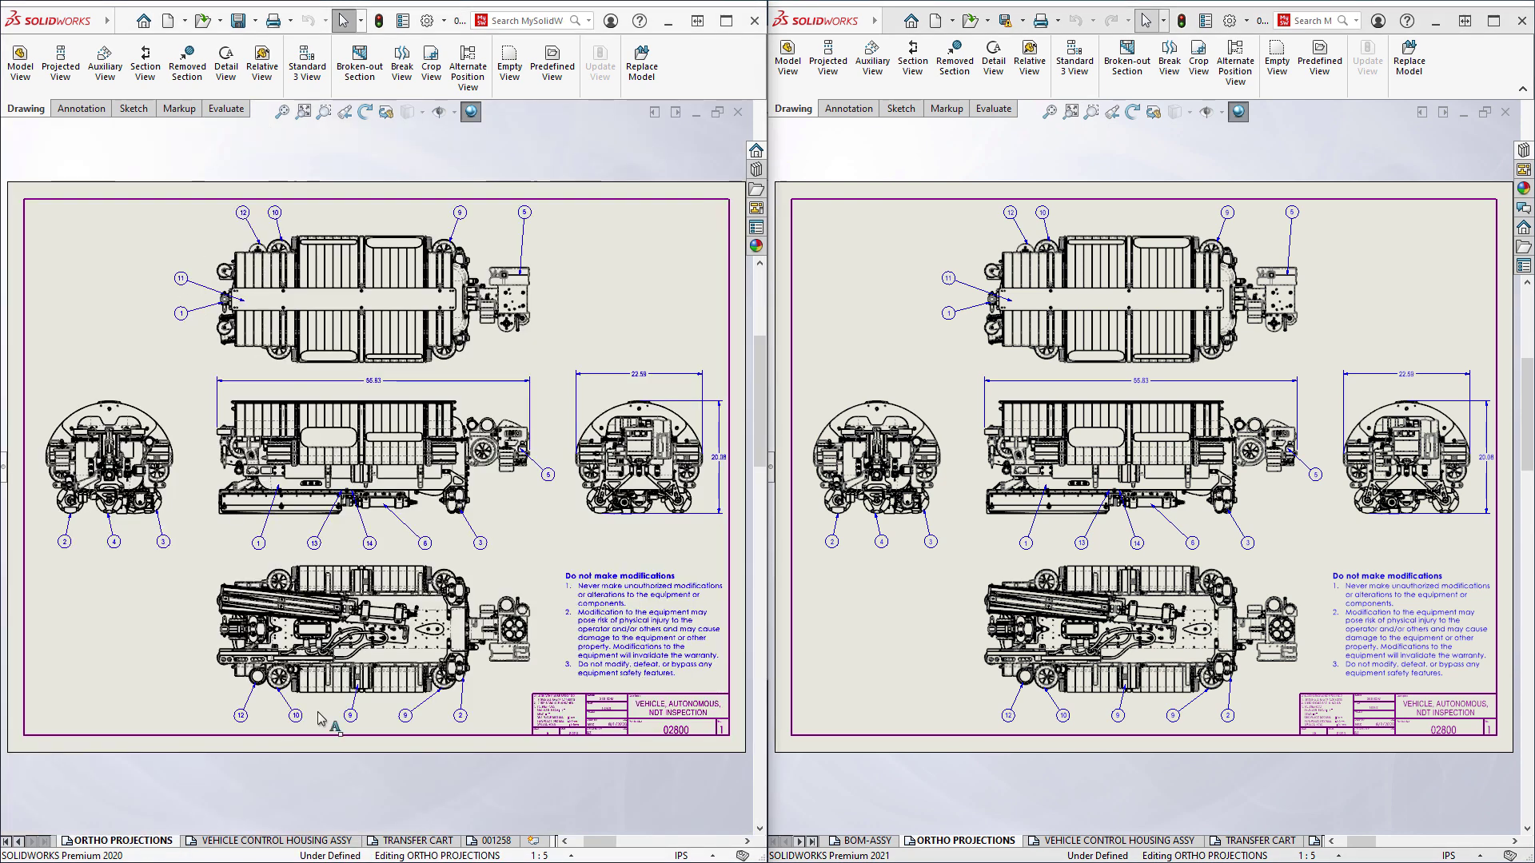
mouse_move(362, 555)
middle_mouse_down()
mouse_move(320, 419)
mouse_move(390, 589)
mouse_move(443, 495)
middle_mouse_up()
scroll(444, 494, "down", 3)
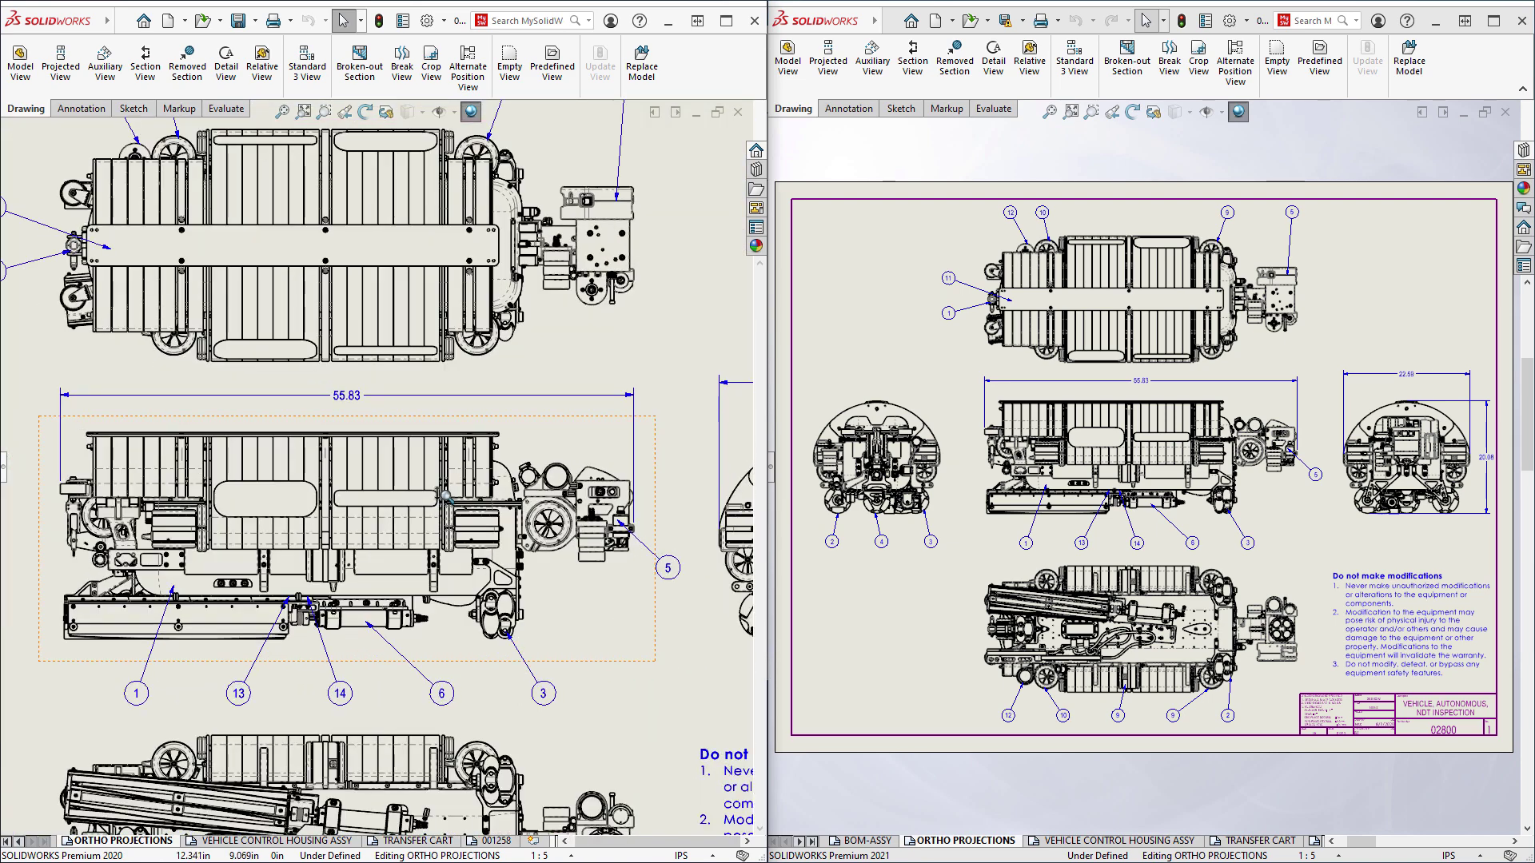
scroll(446, 496, "down", 2)
scroll(302, 570, "up", 2)
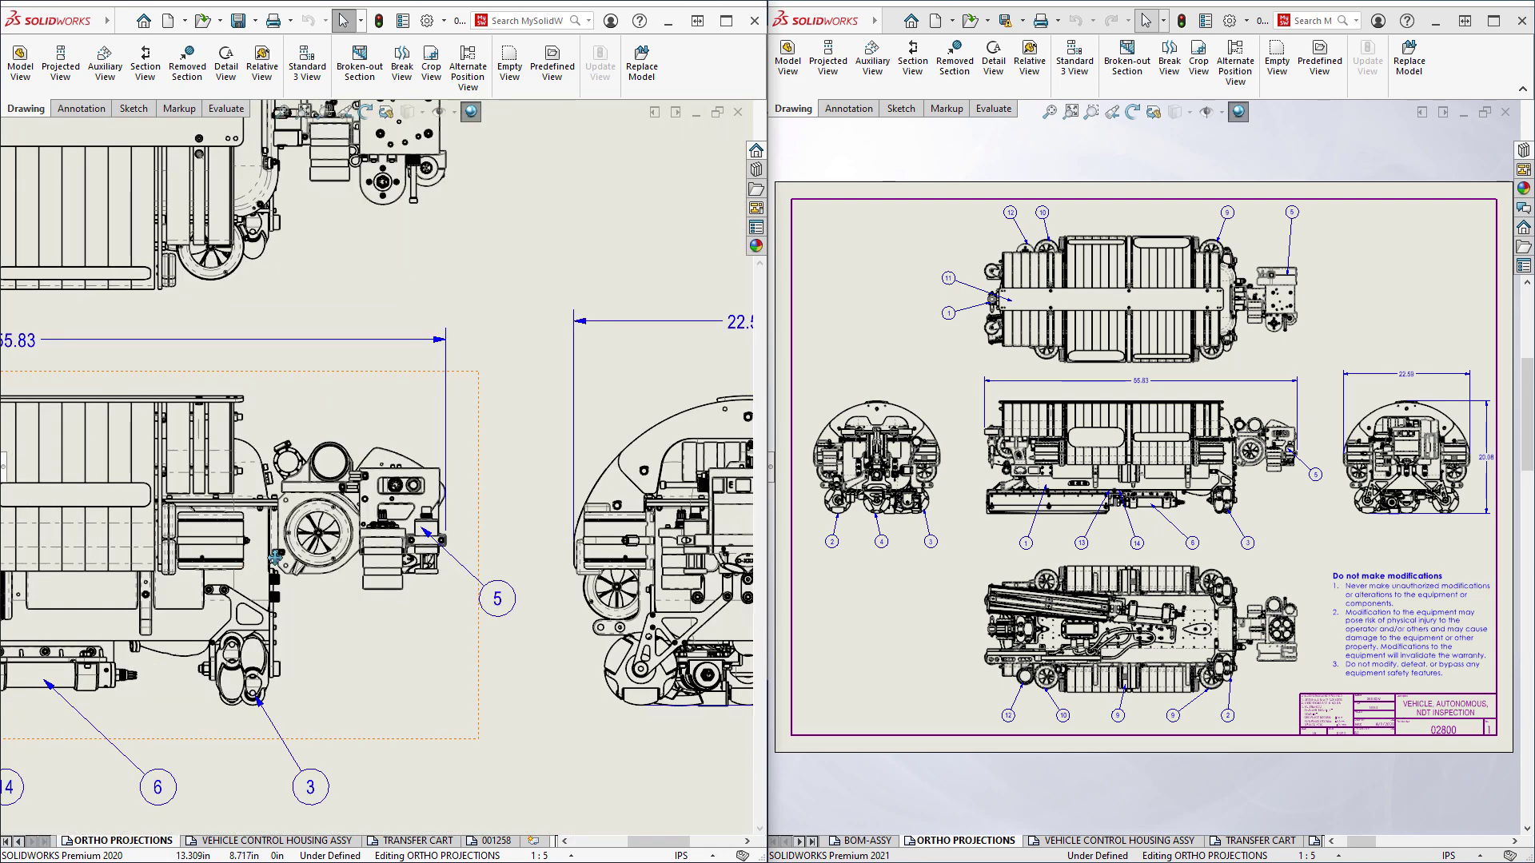
scroll(469, 574, "down", 2)
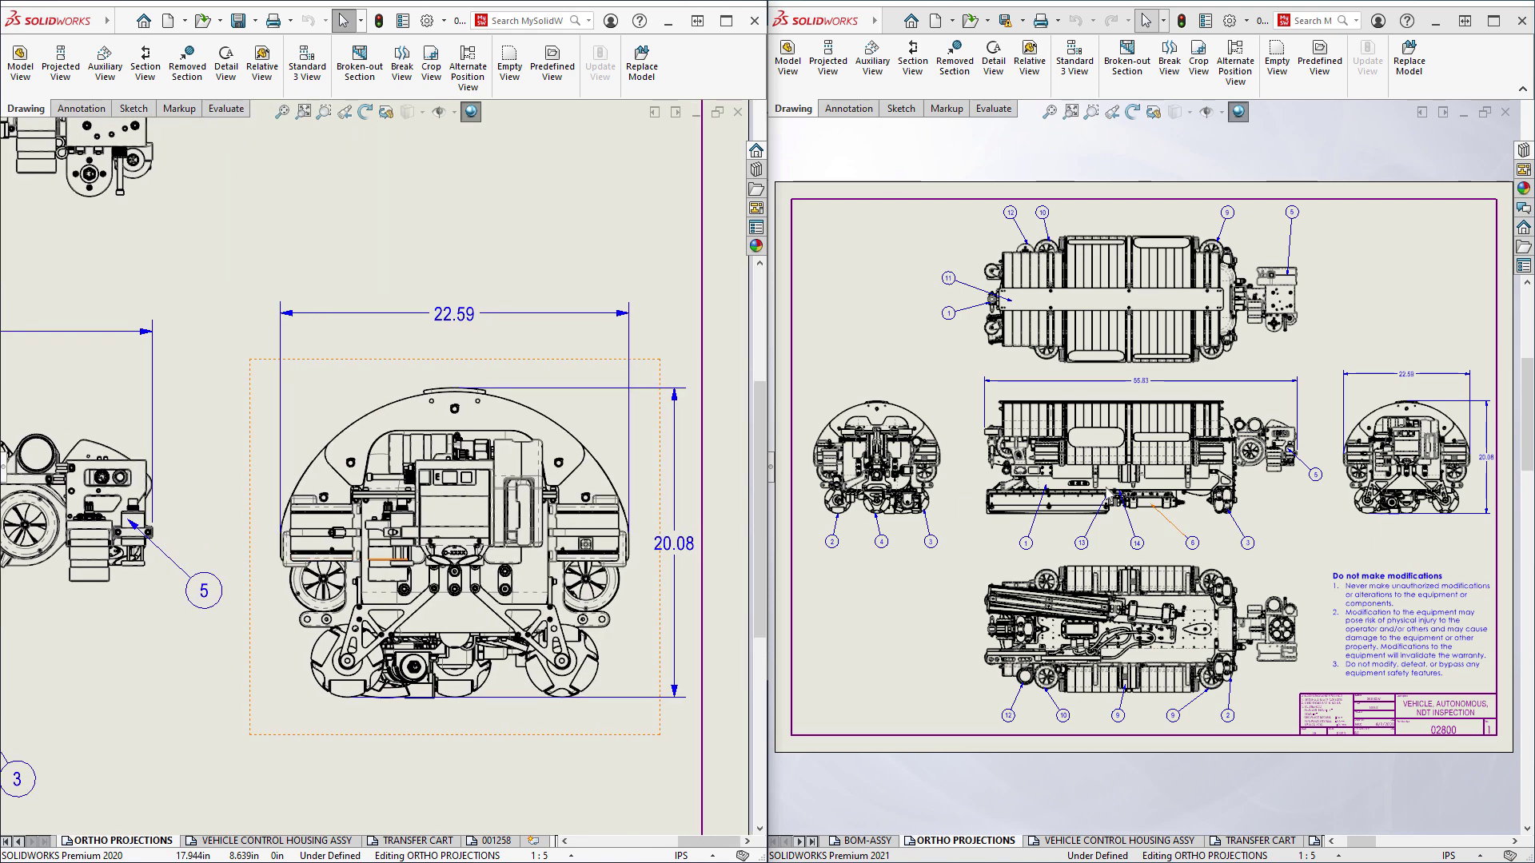
- Pan the 2021 window's ORTHO PROJECTIONS sheet slightly right and down toward the end view
middle_click_drag(1127, 468, 1211, 499, "ctrl")
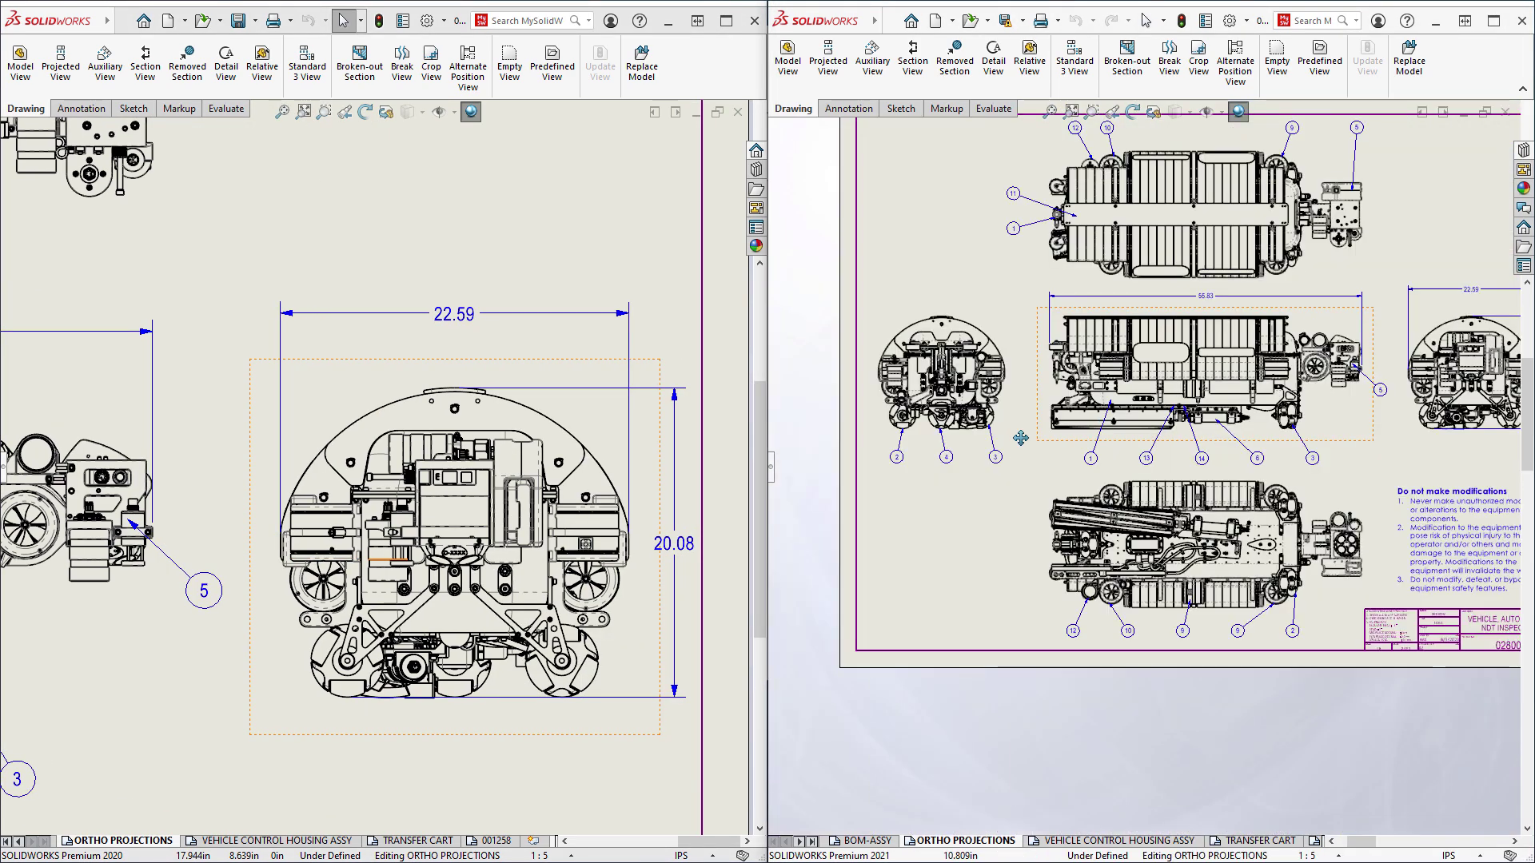
scroll(1211, 498, "down", 1)
scroll(1217, 502, "down", 1)
scroll(1236, 506, "down", 2)
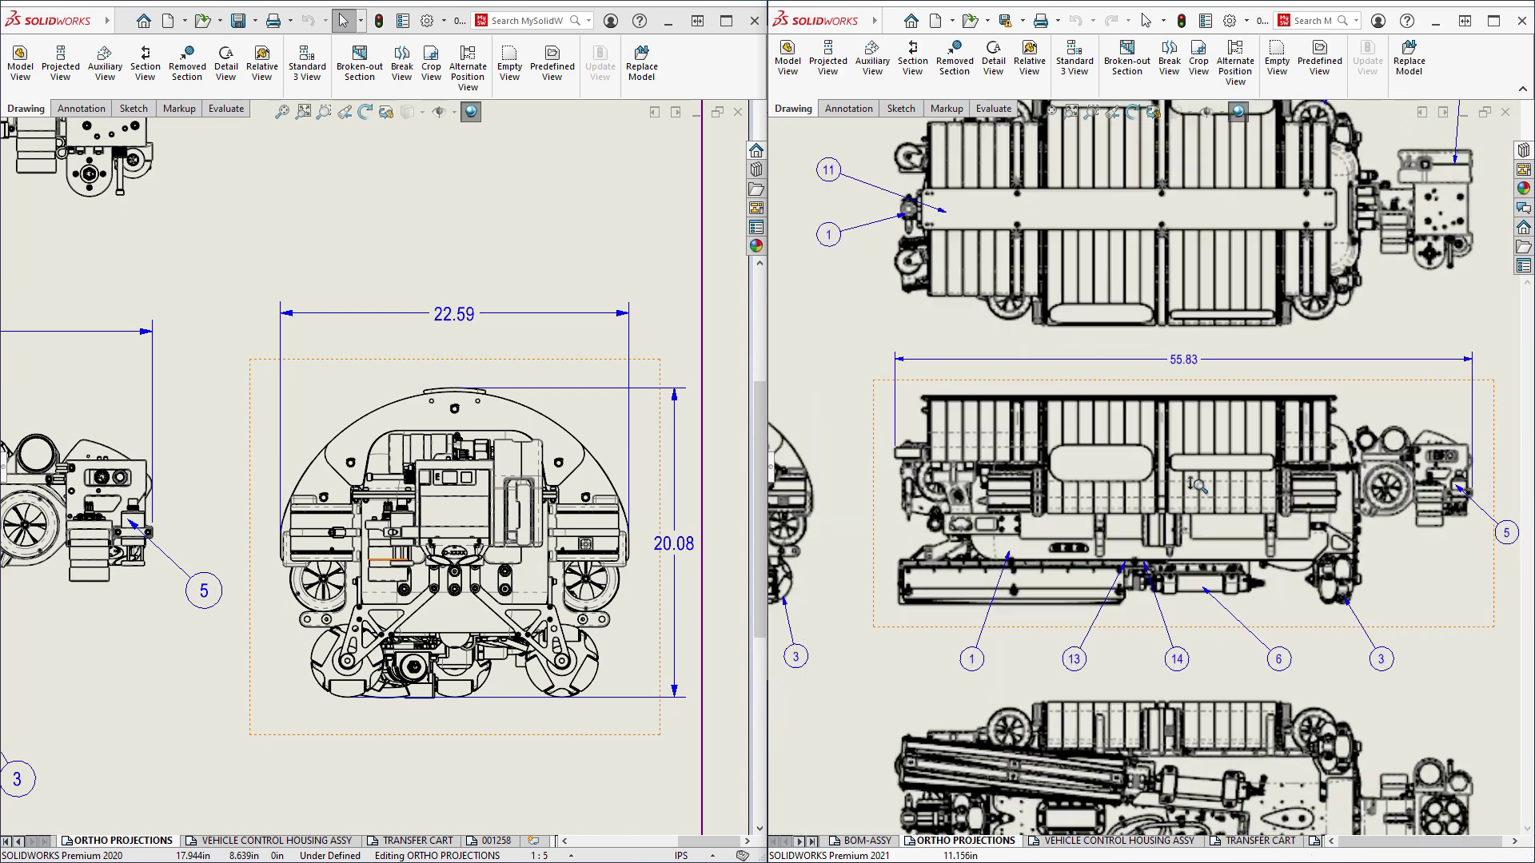
scroll(1250, 514, "down", 2)
scroll(1314, 532, "up", 2)
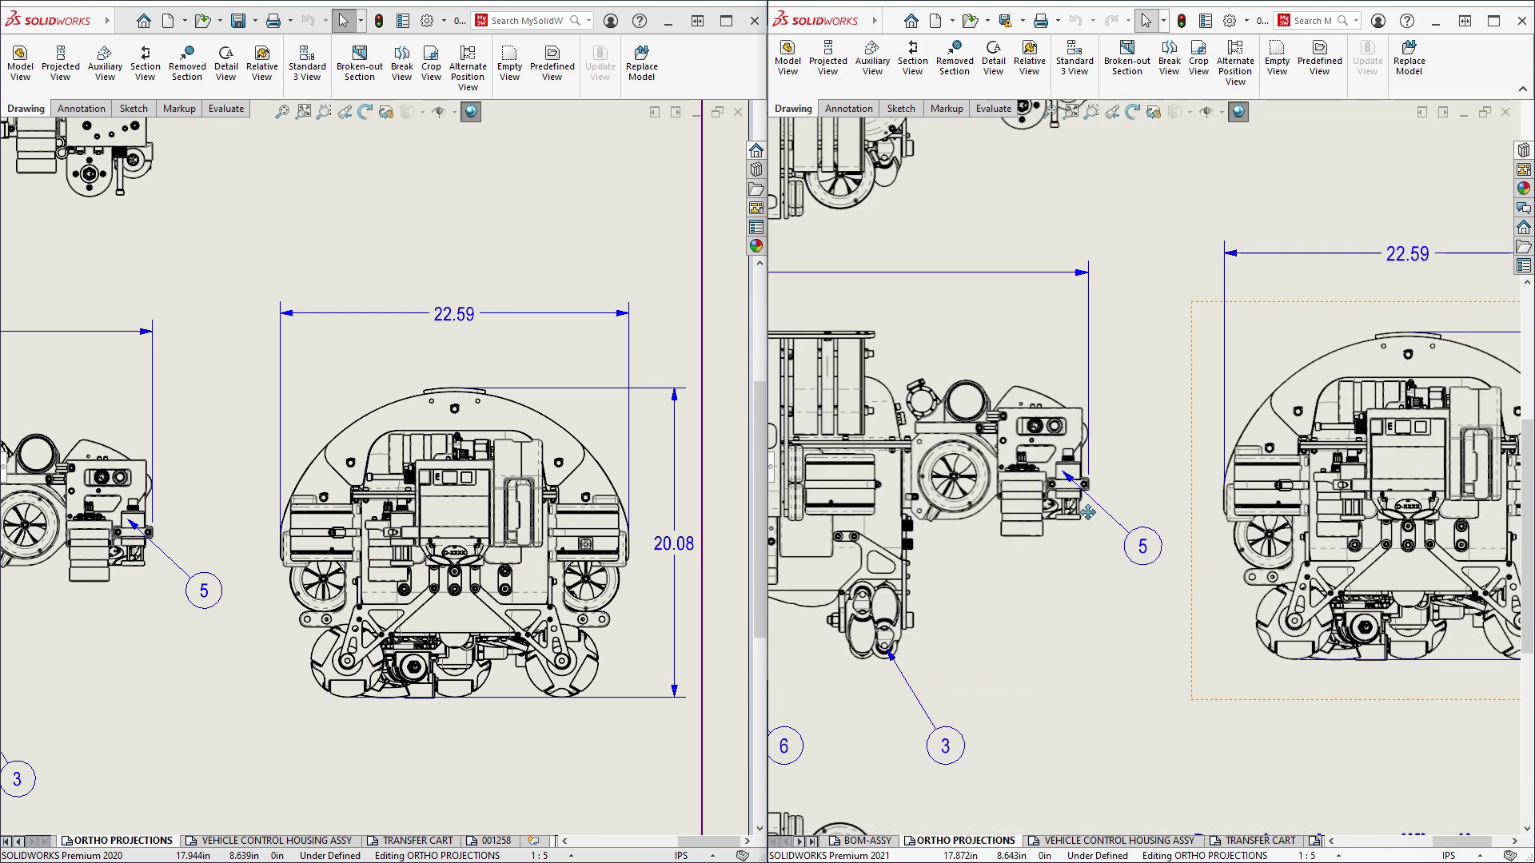
scroll(1070, 519, "down", 1)
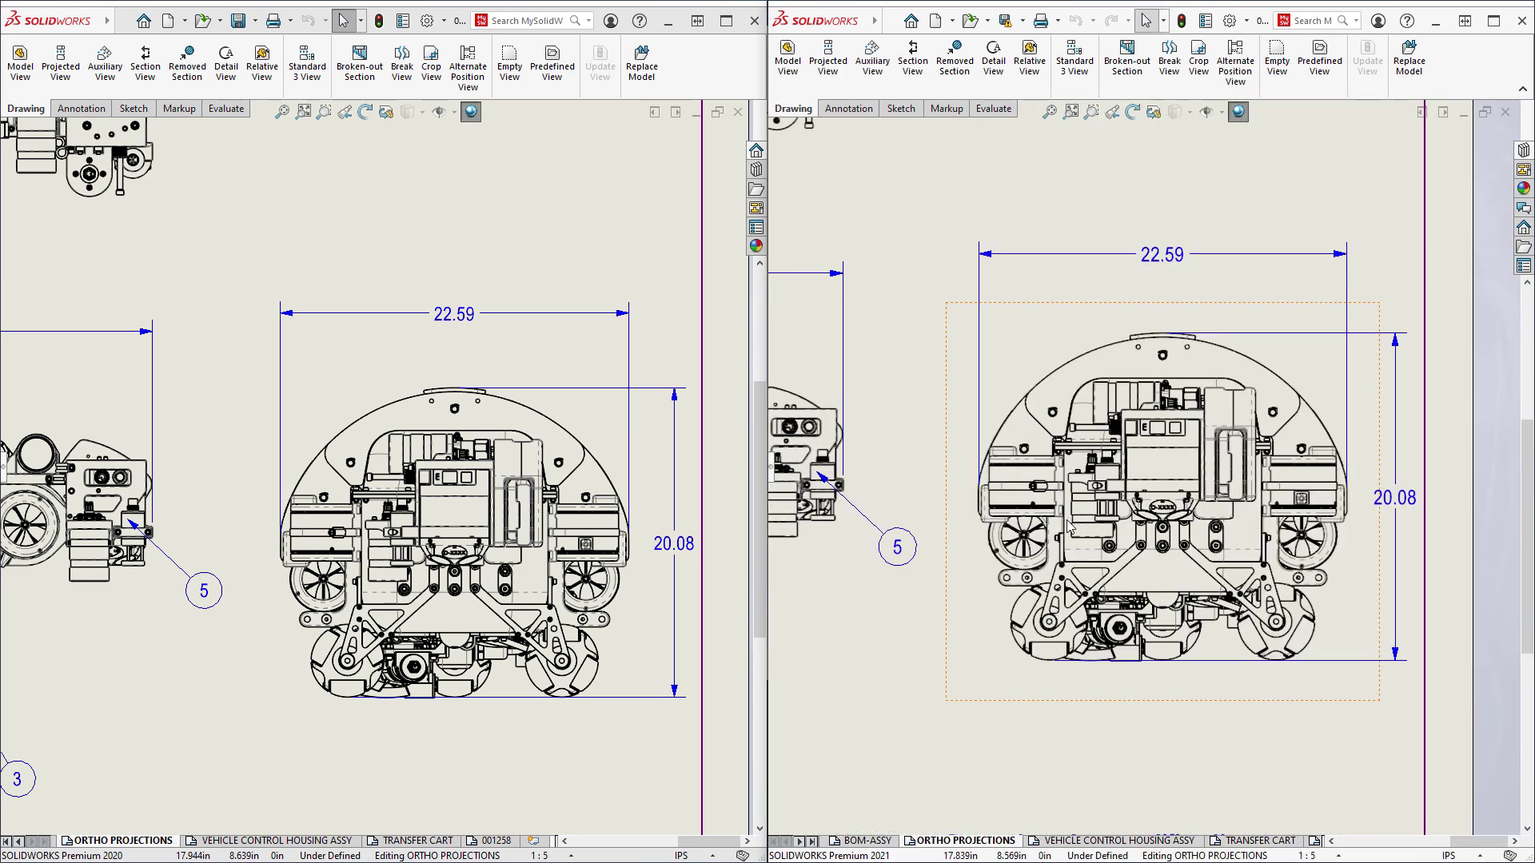